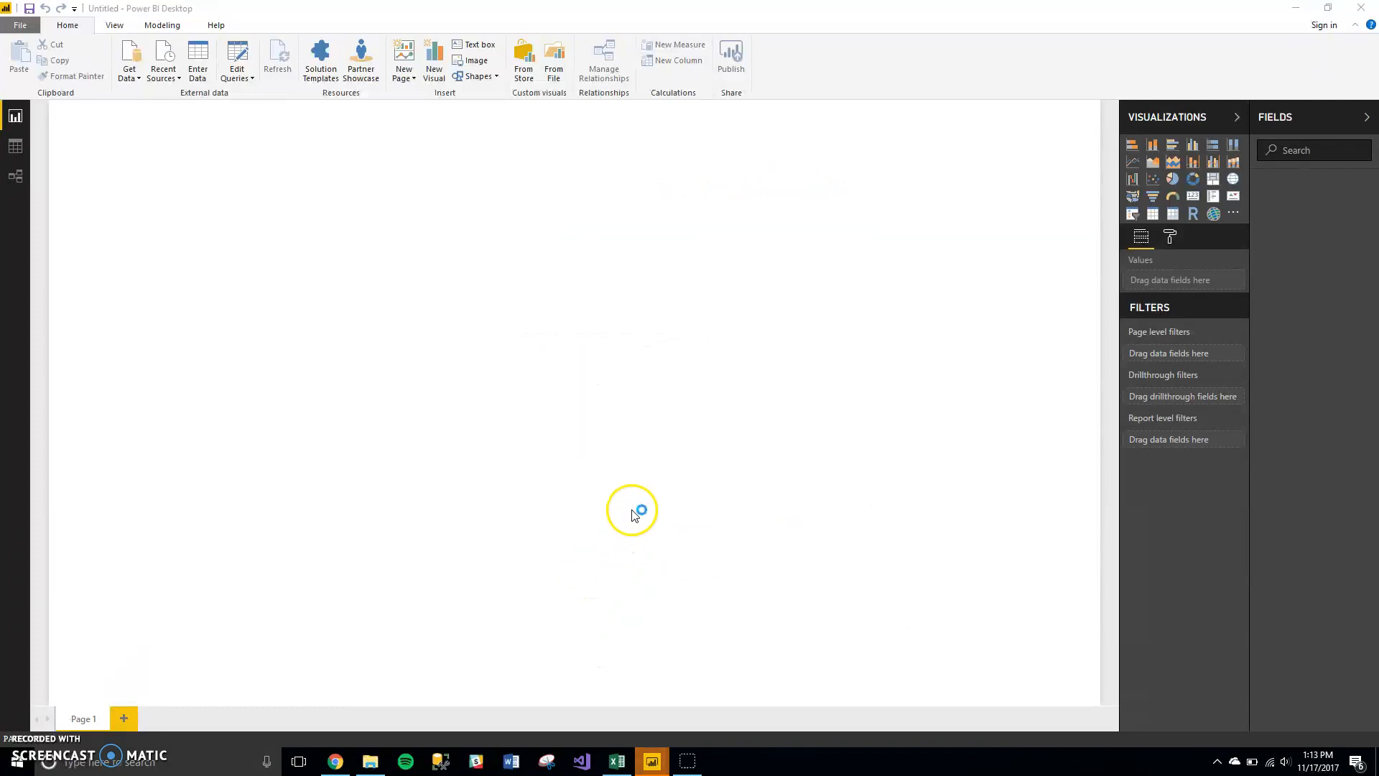
Step: Load the Orders table from the Global Superstore Excel workbook in the Research folder
left_click(857, 264)
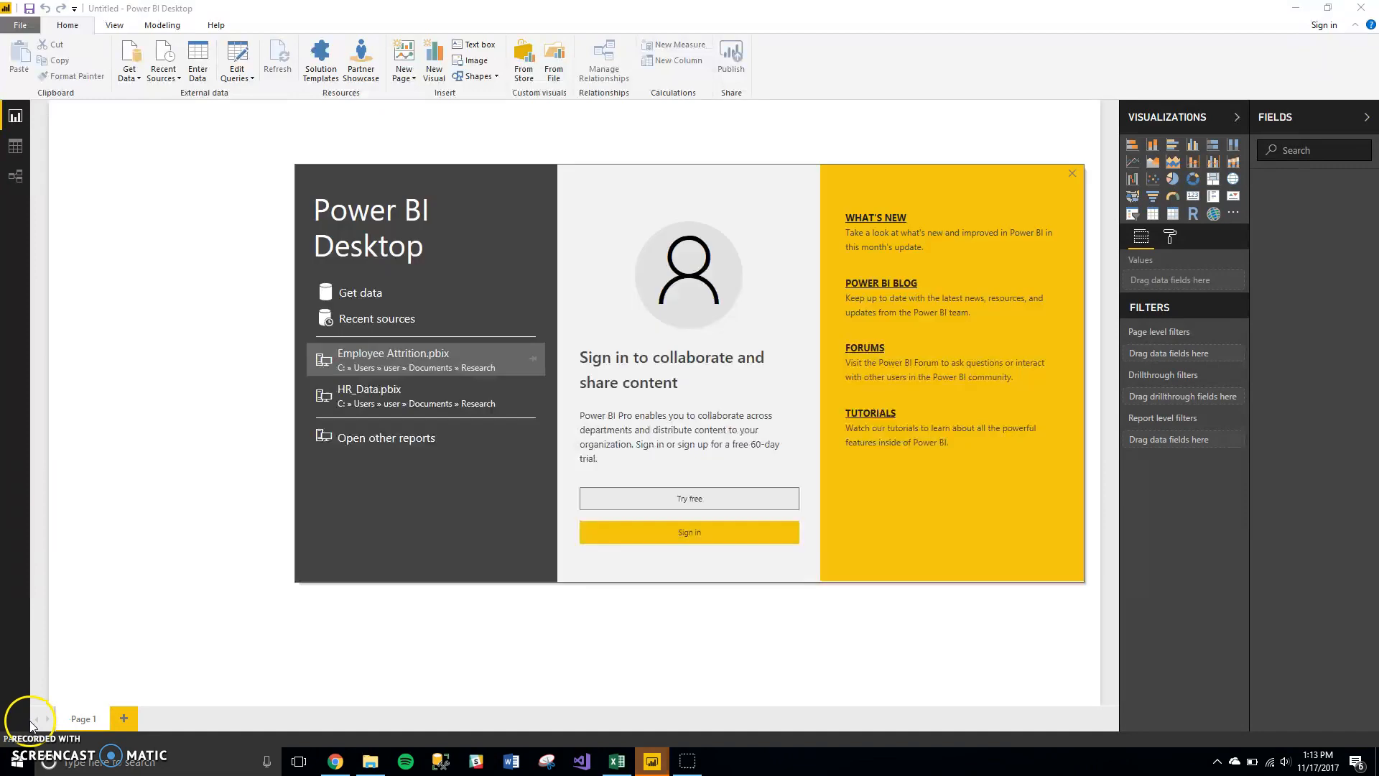
left_click(361, 295)
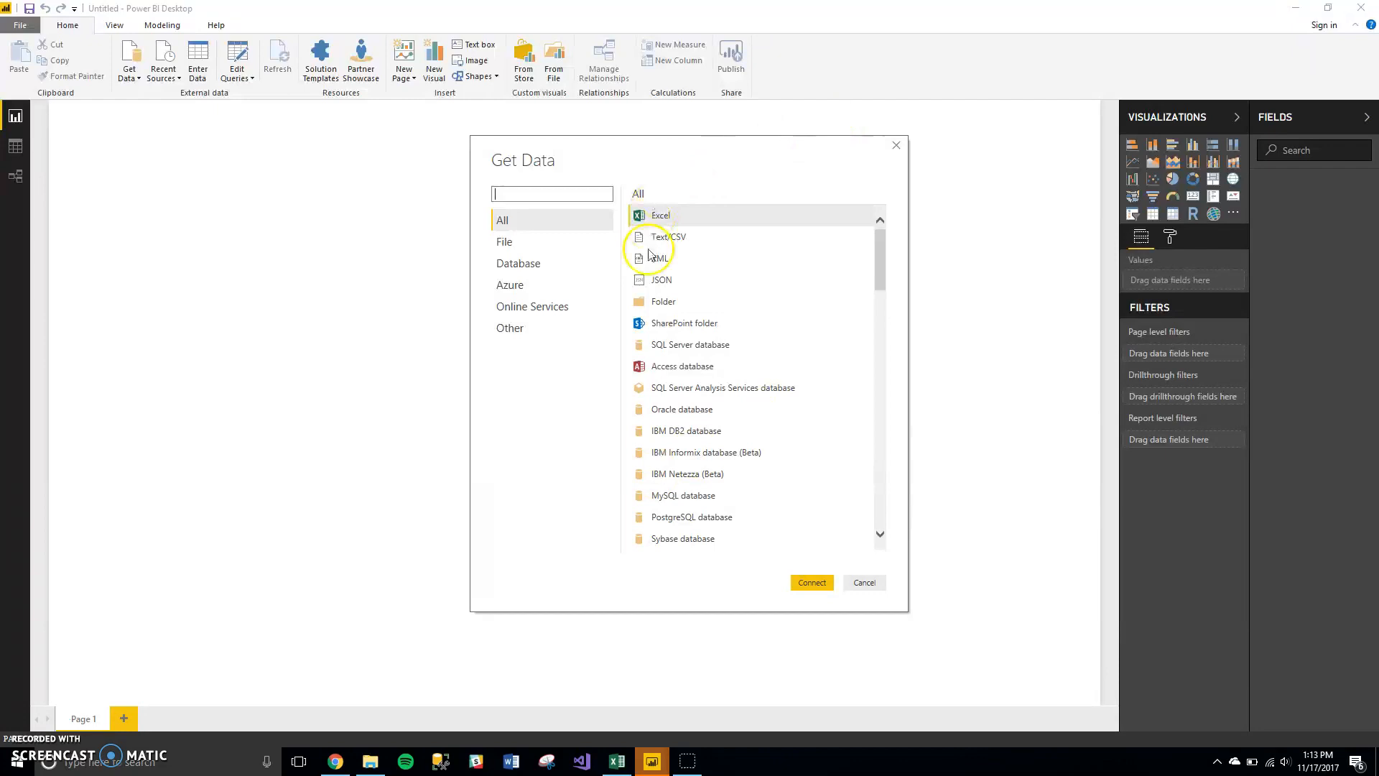
left_click(813, 583)
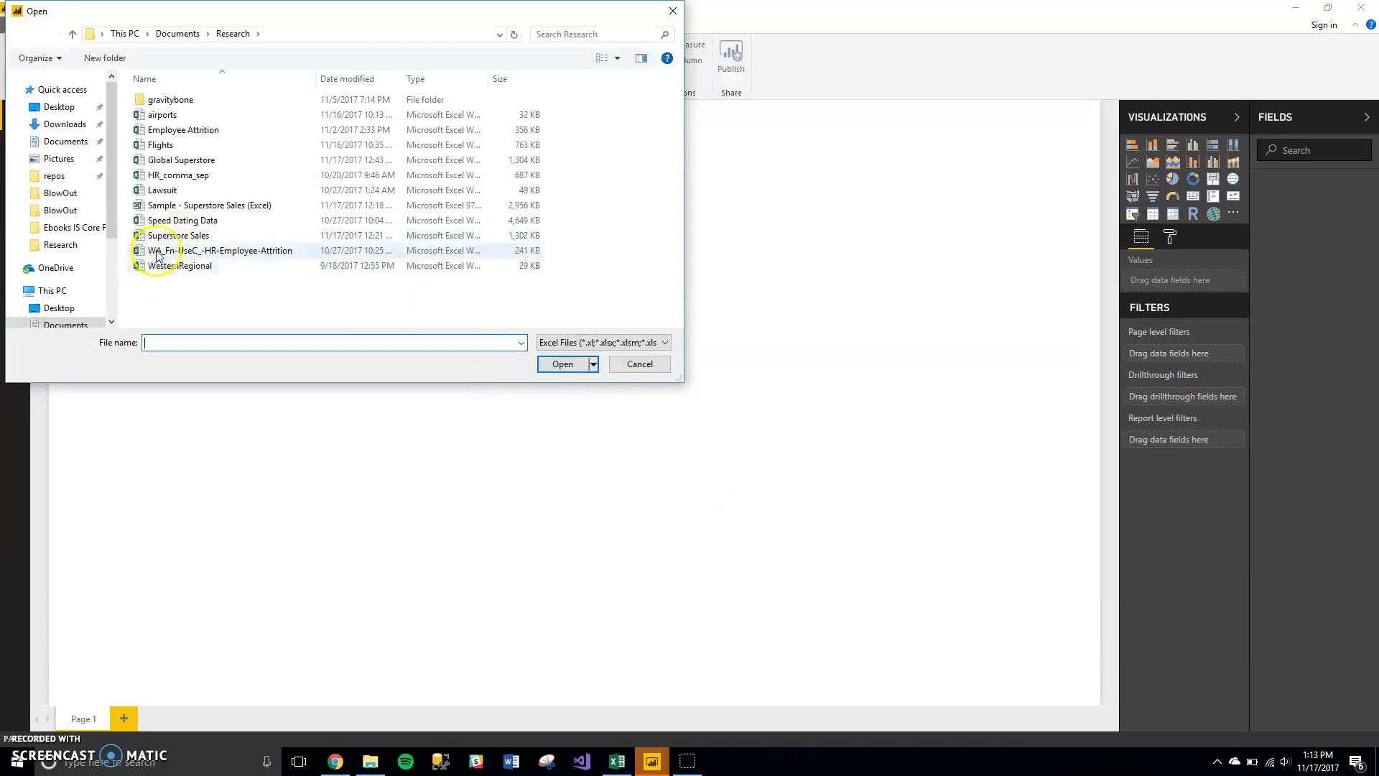
left_click(181, 160)
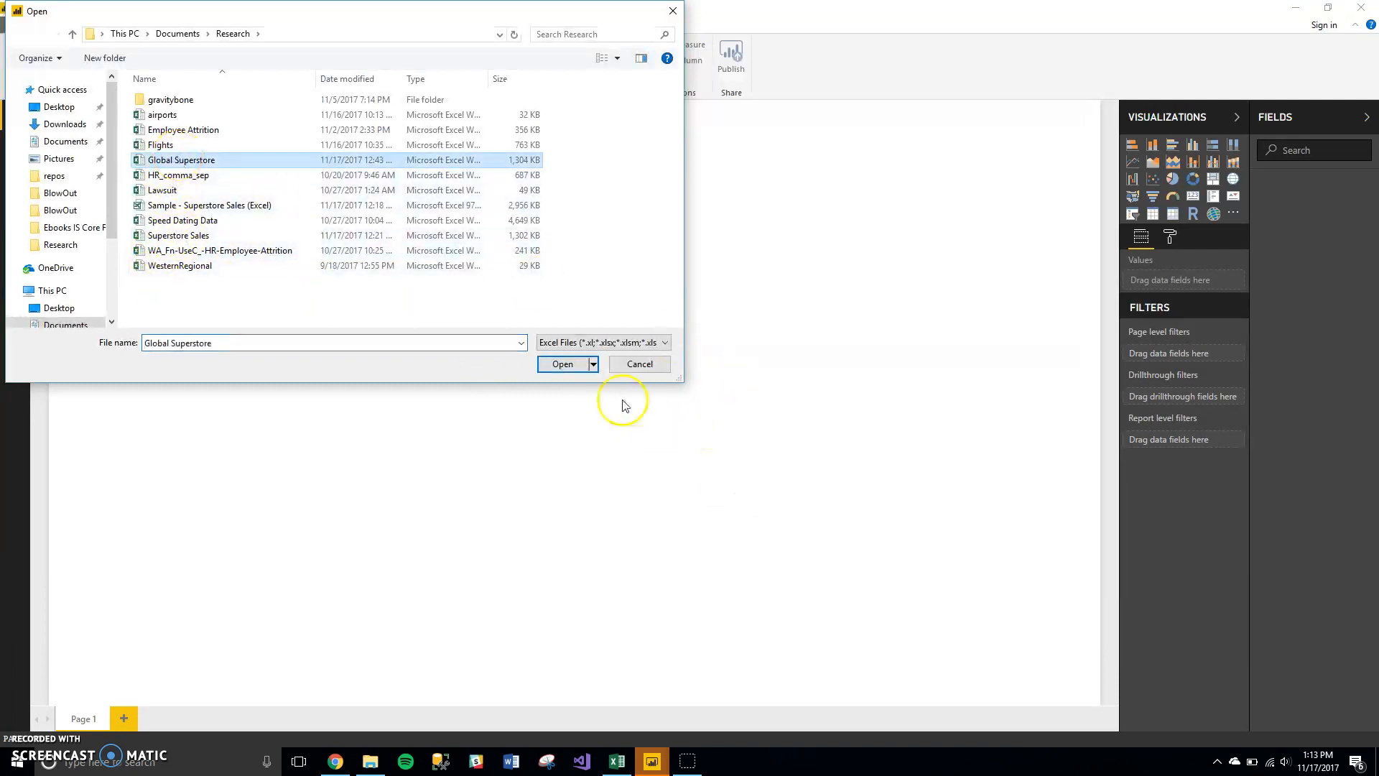
left_click(577, 369)
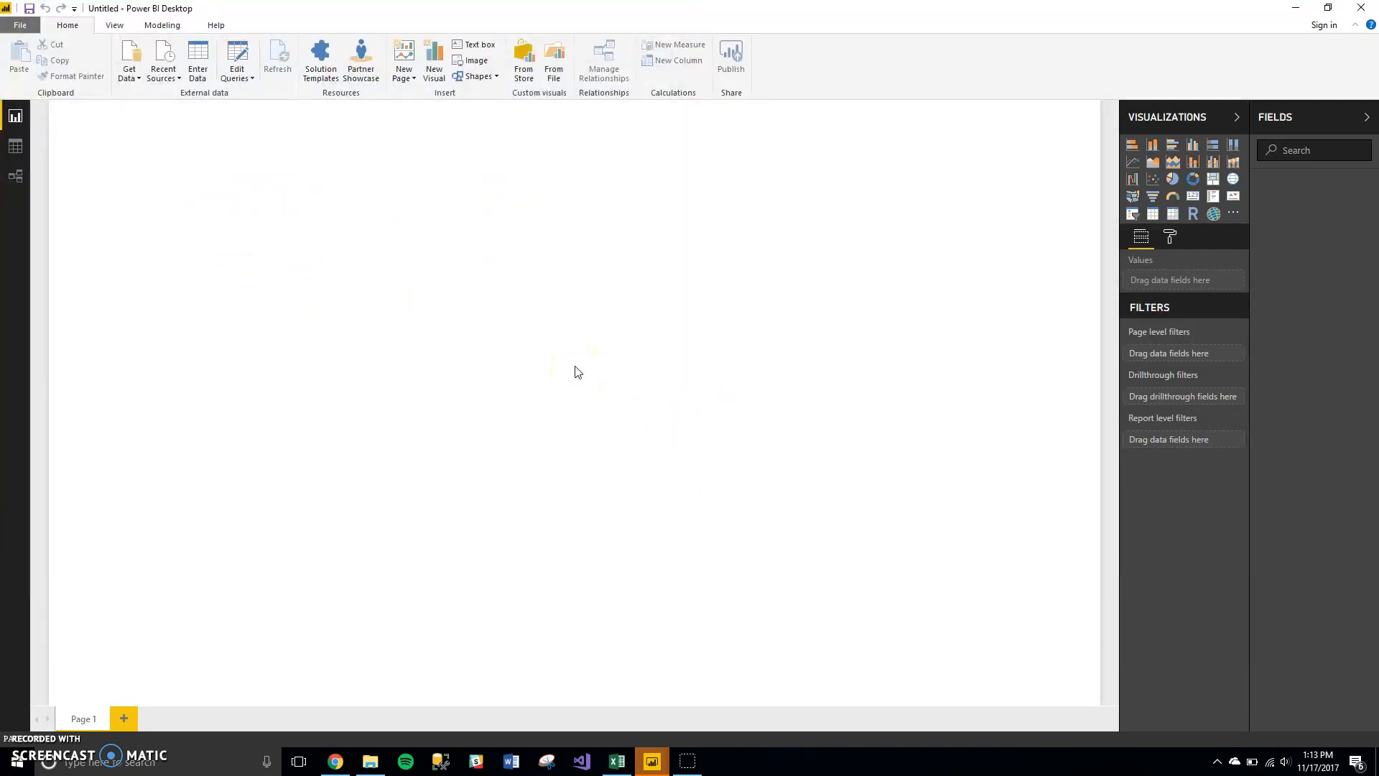
left_click(23, 691)
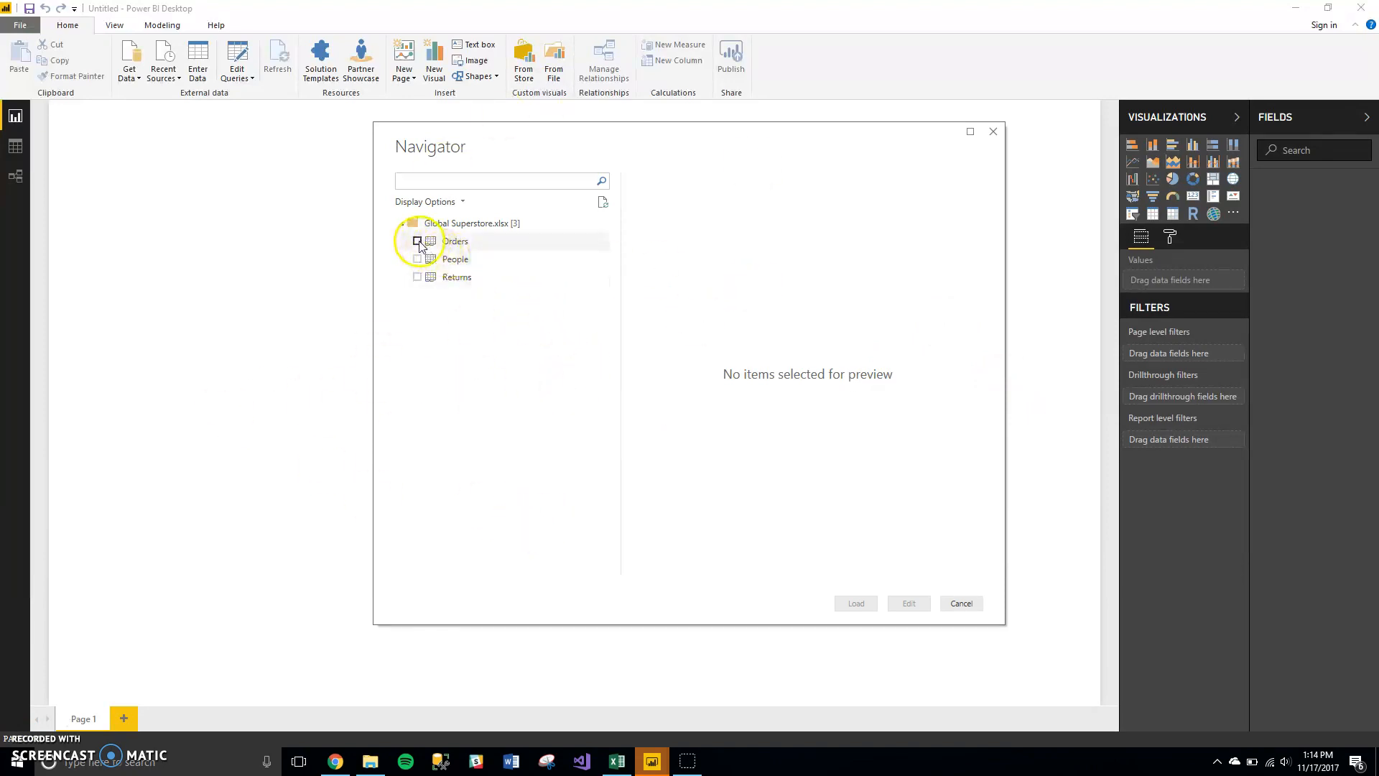
left_click(417, 242)
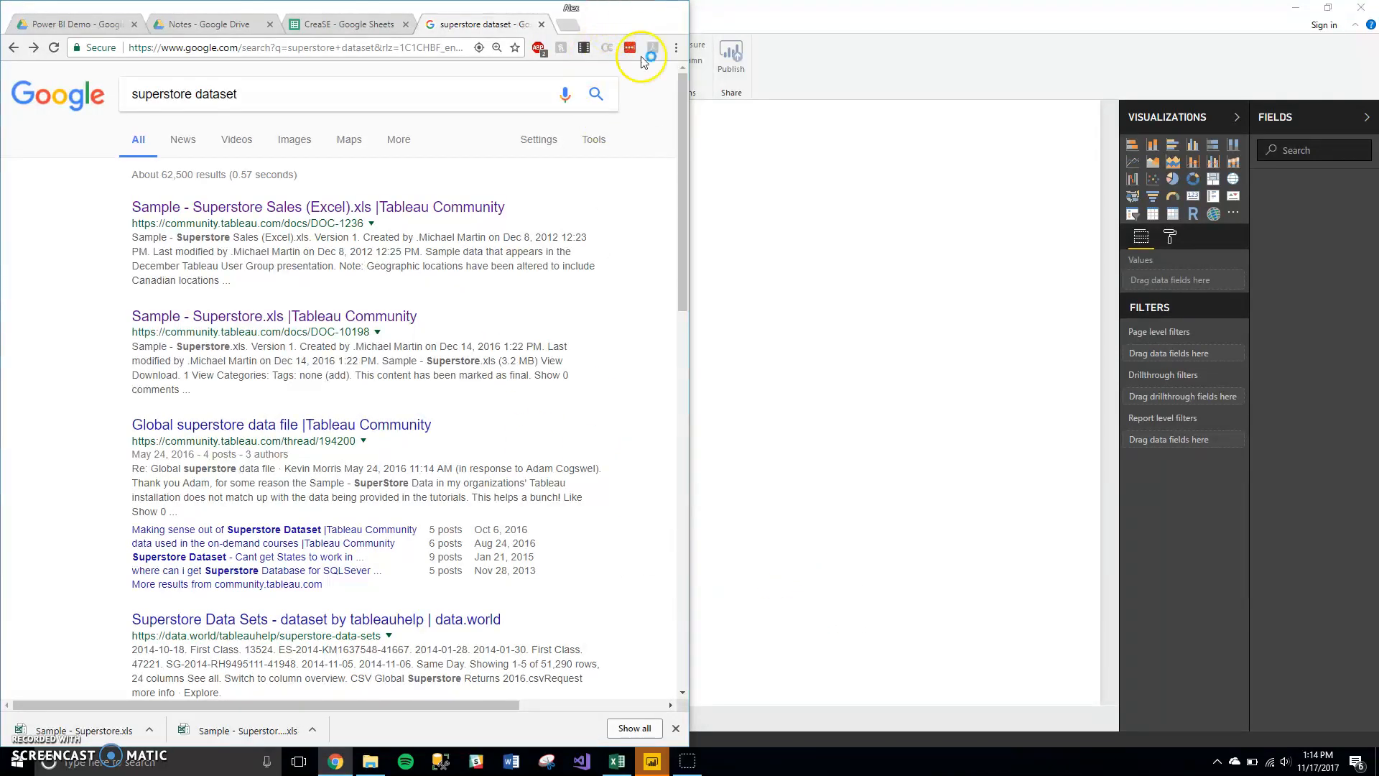
left_click(607, 11)
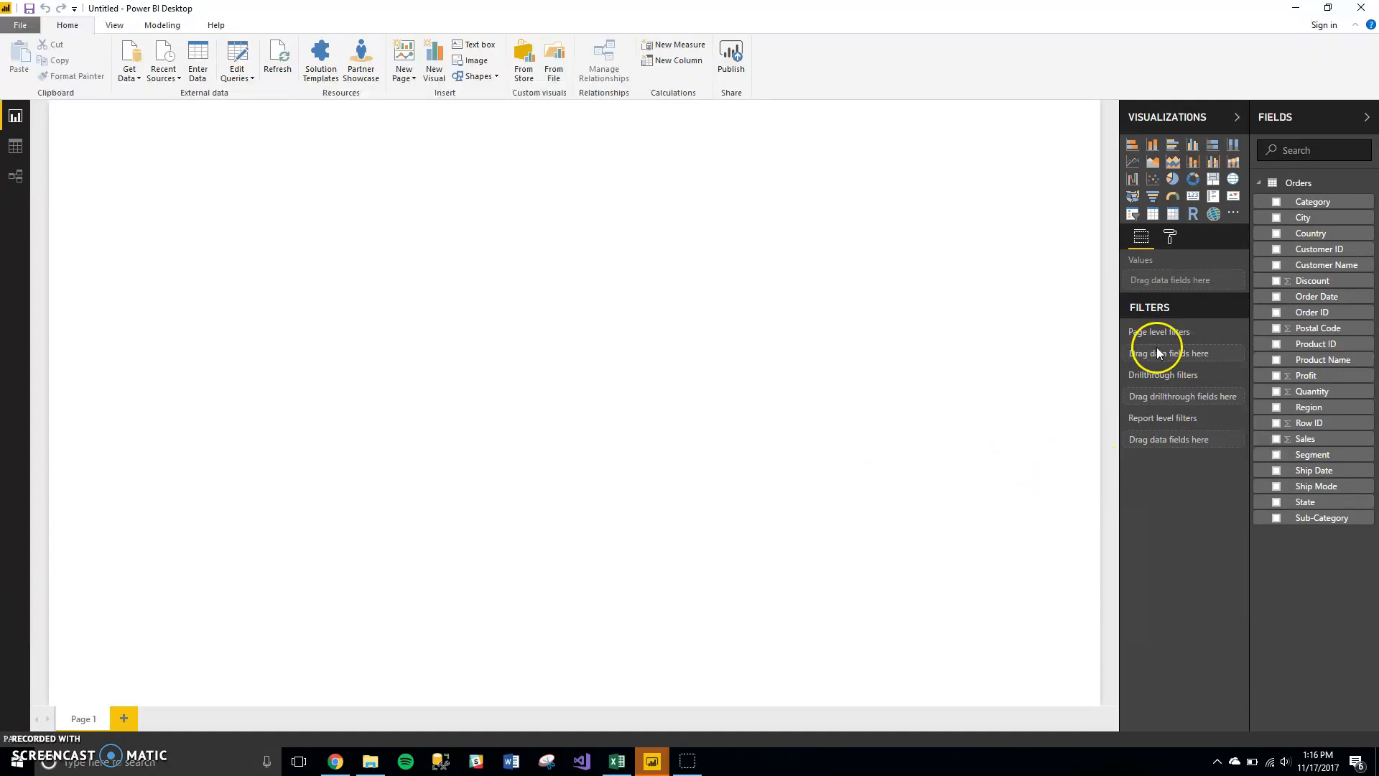
Step: Add a table visual to Page 1 with the State, Category and Profit fields as its values
mouse_move(1144, 405)
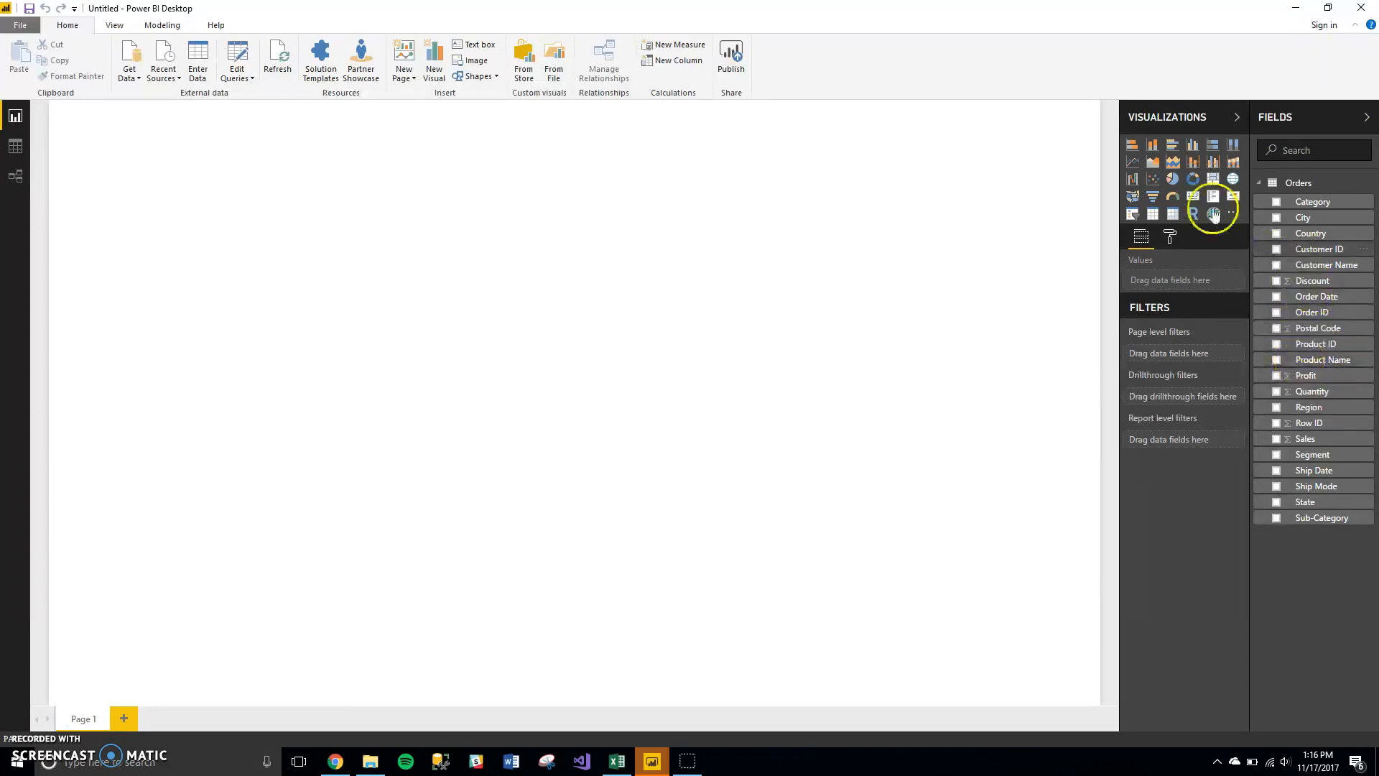
left_click(1153, 215)
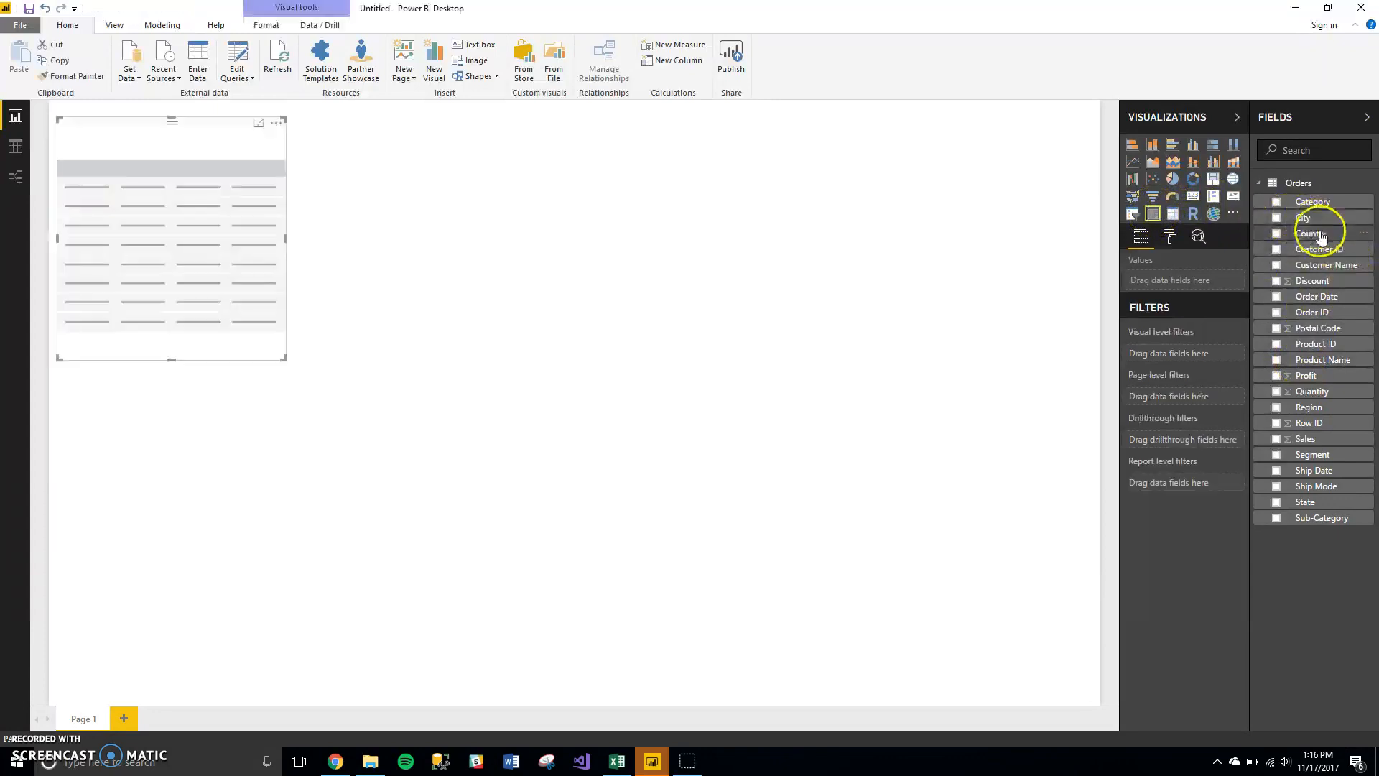
left_click_drag(1328, 393, 1201, 286)
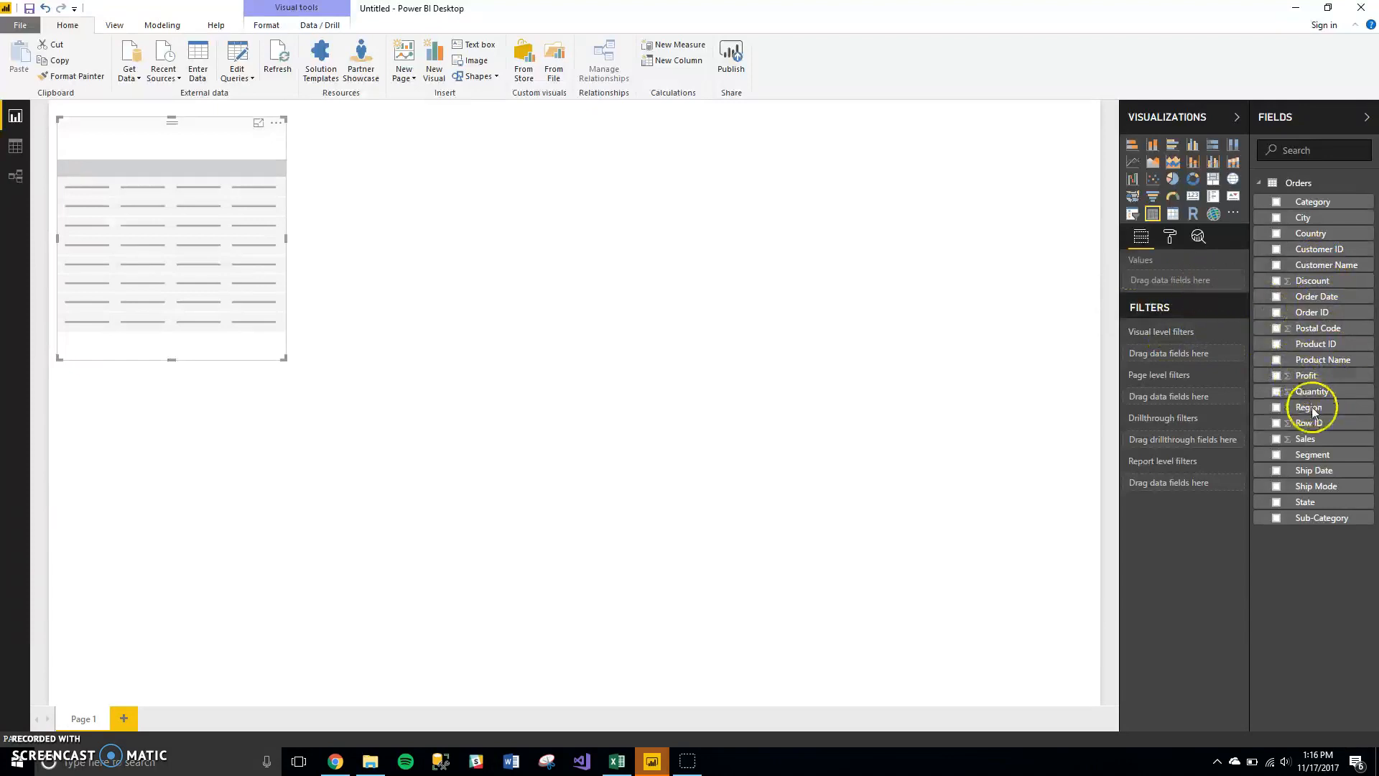
left_click_drag(1310, 507, 1174, 280)
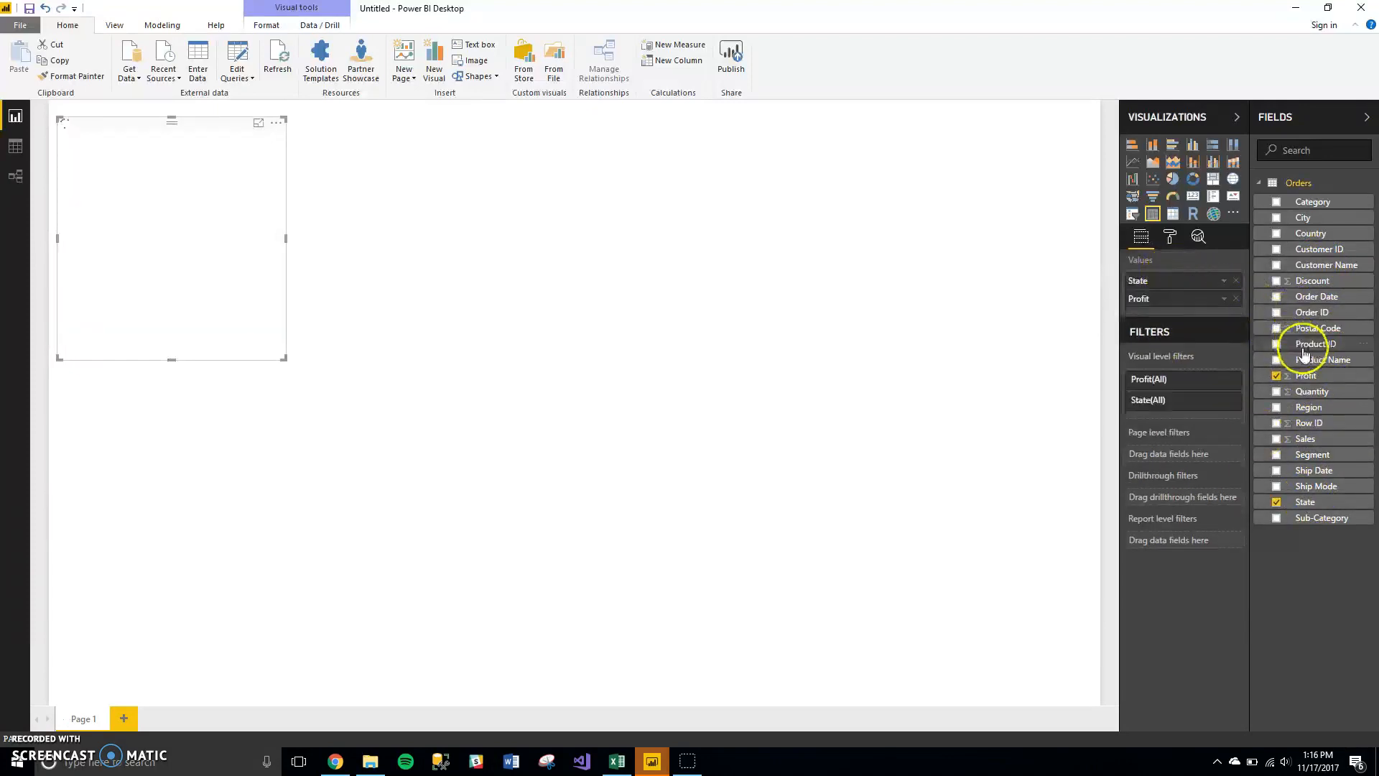
left_click_drag(1328, 204, 1192, 296)
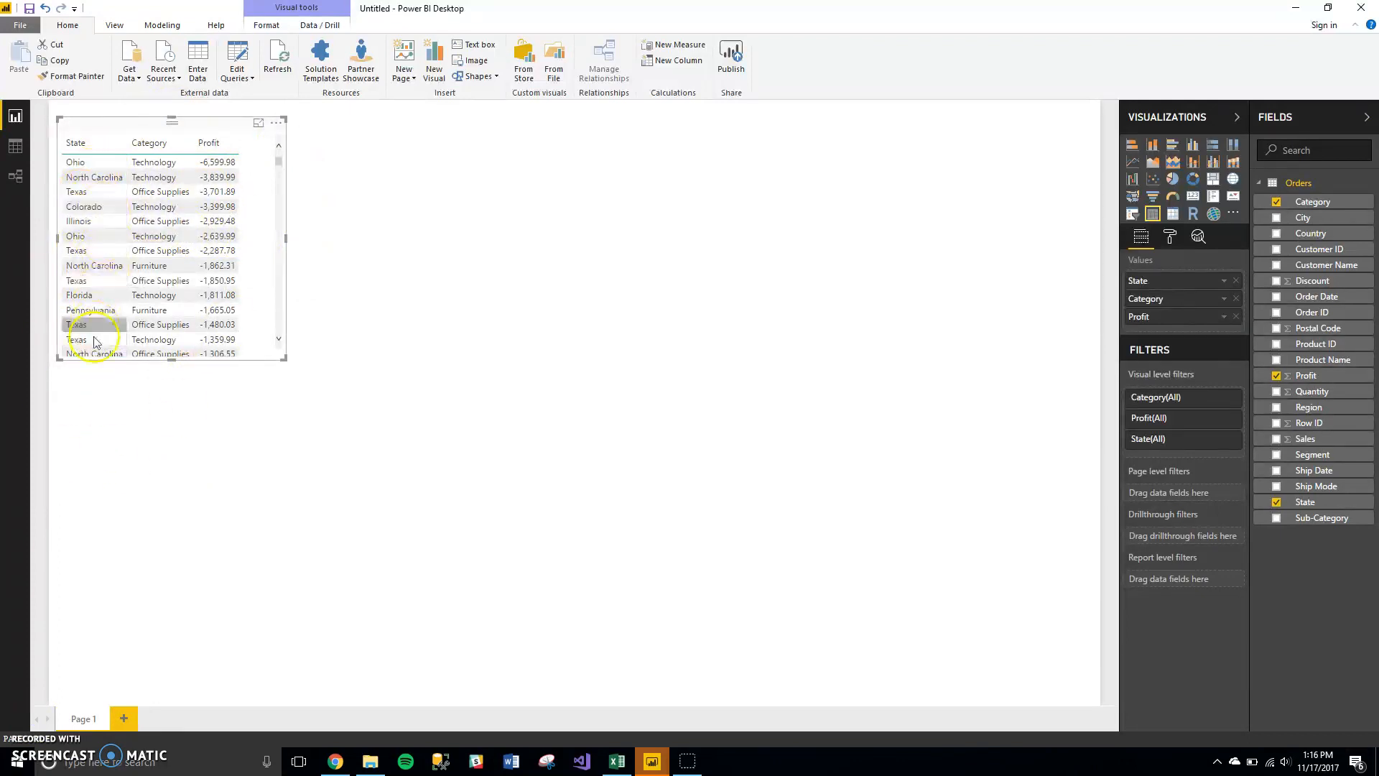
Step: Change the aggregation of Profit in the table visual to Count
left_click(1224, 317)
left_click(1264, 387)
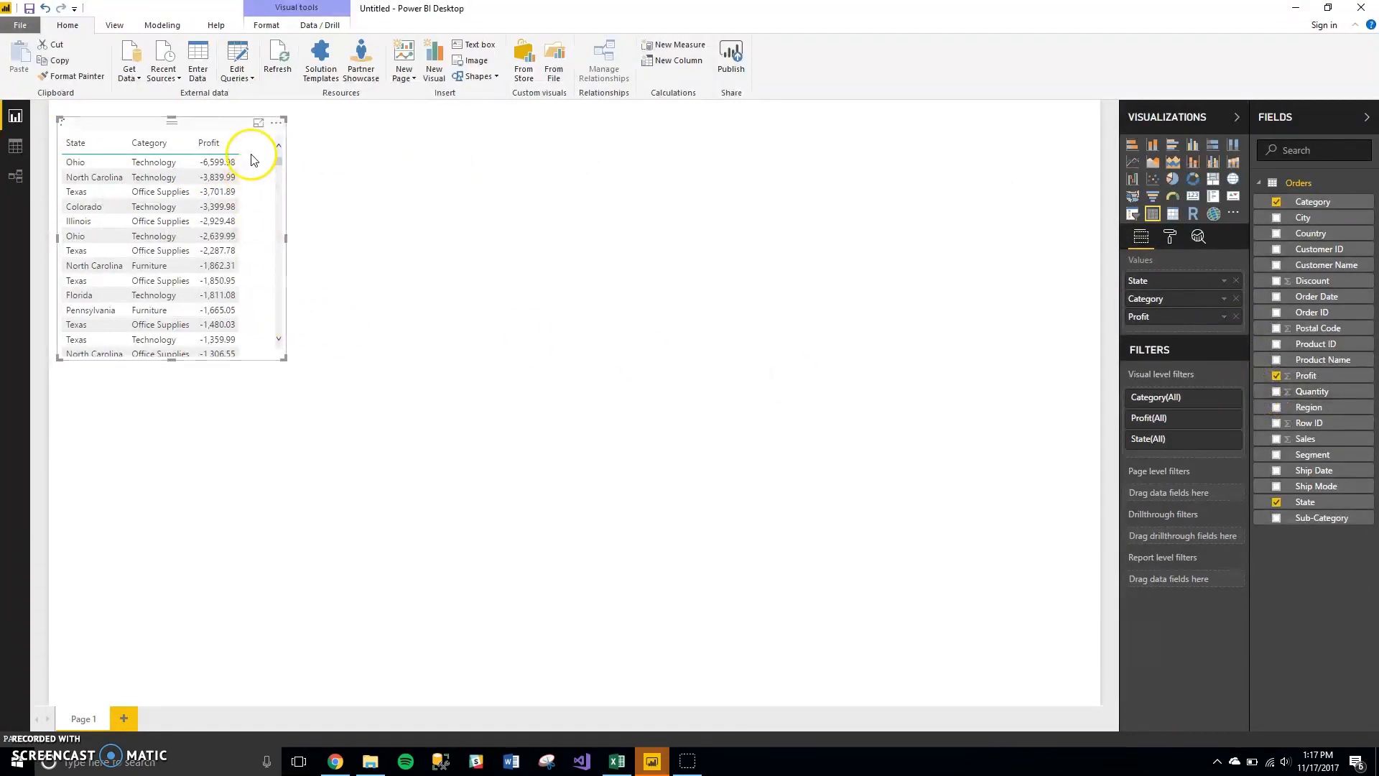
left_click(209, 143)
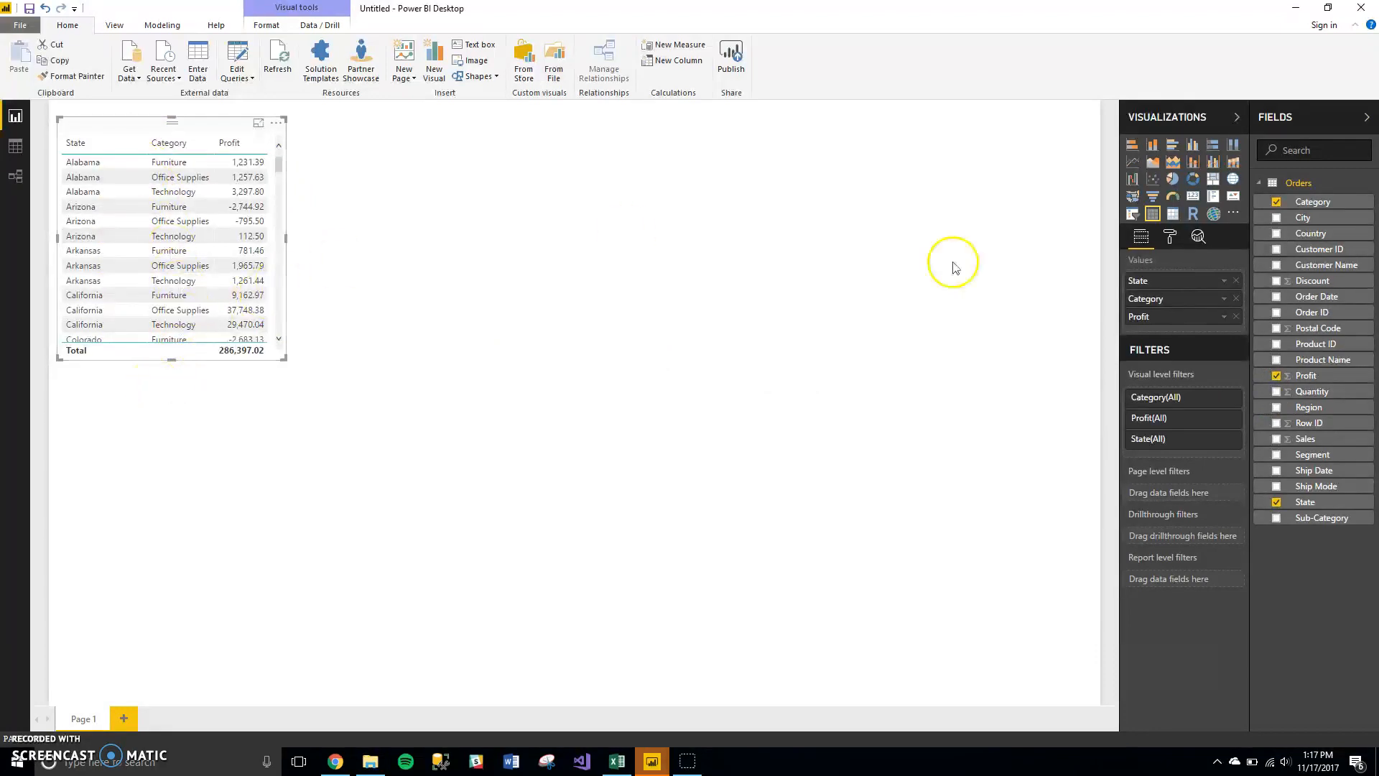
left_click(1224, 318)
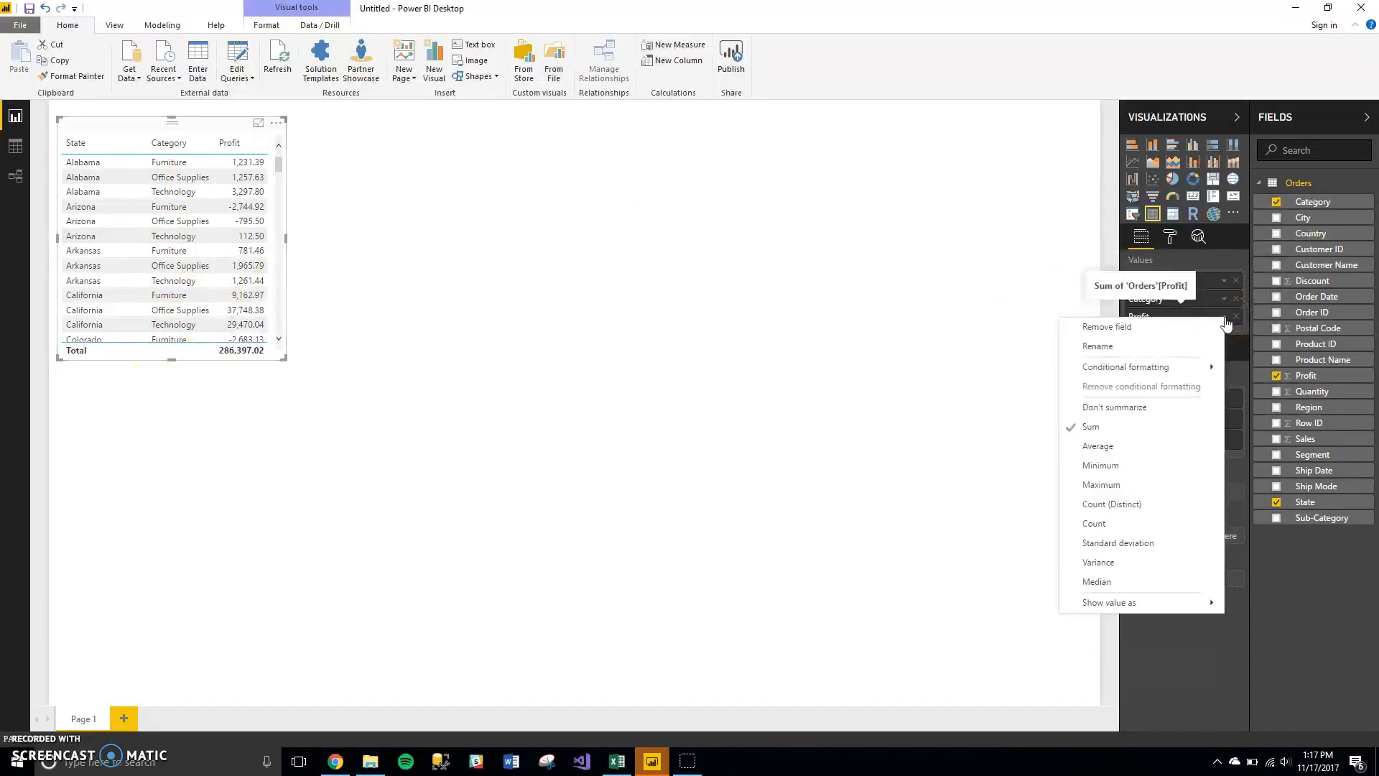
left_click(1099, 522)
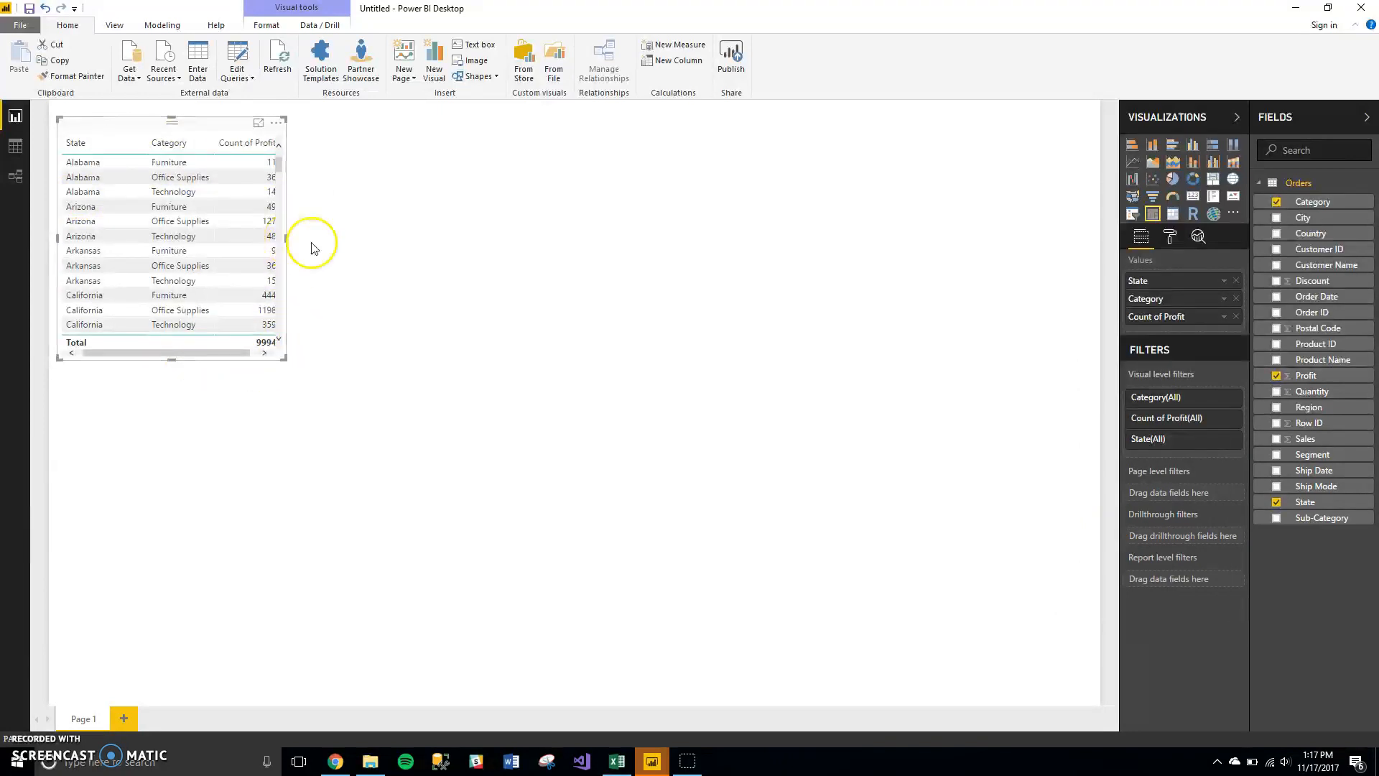
Step: Widen the table visual and filter its State field to California only
left_click_drag(288, 237, 376, 252)
left_click(388, 255)
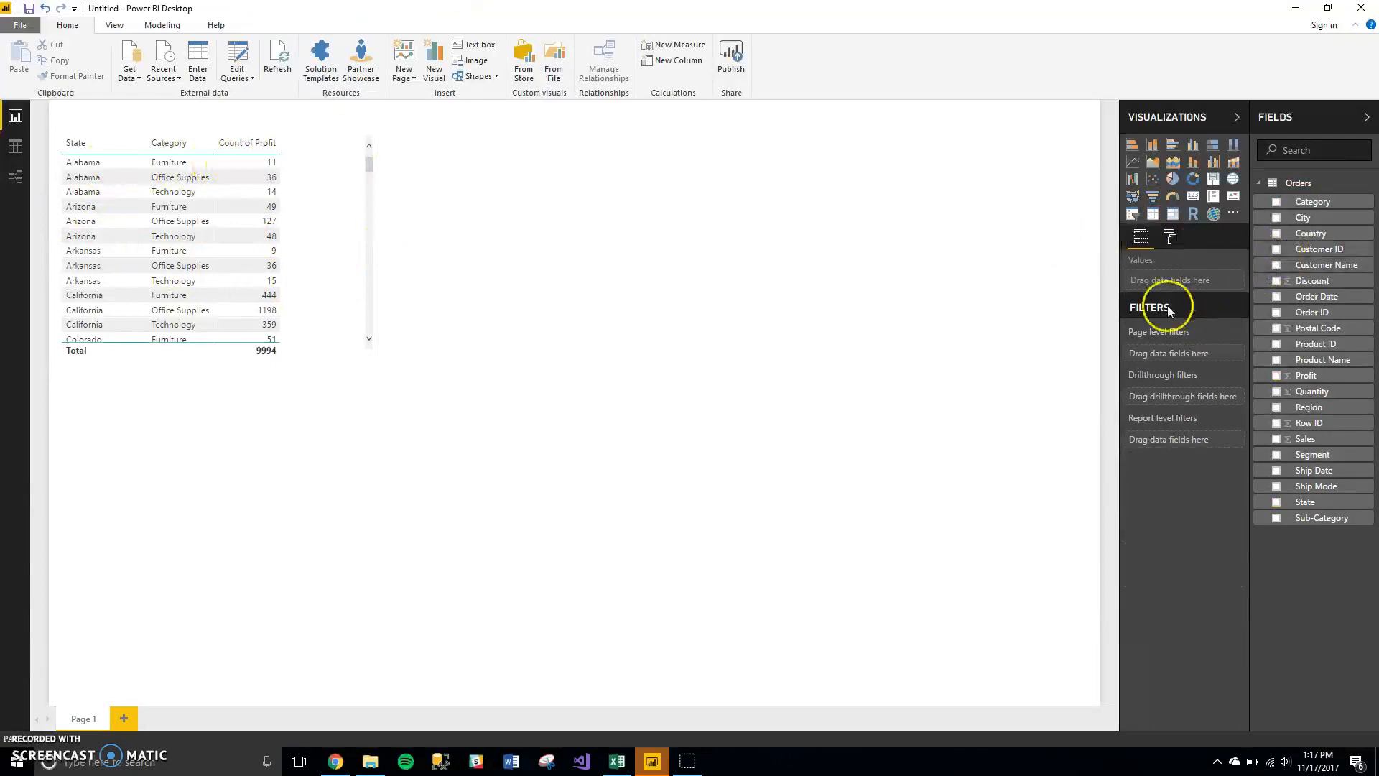
left_click(303, 240)
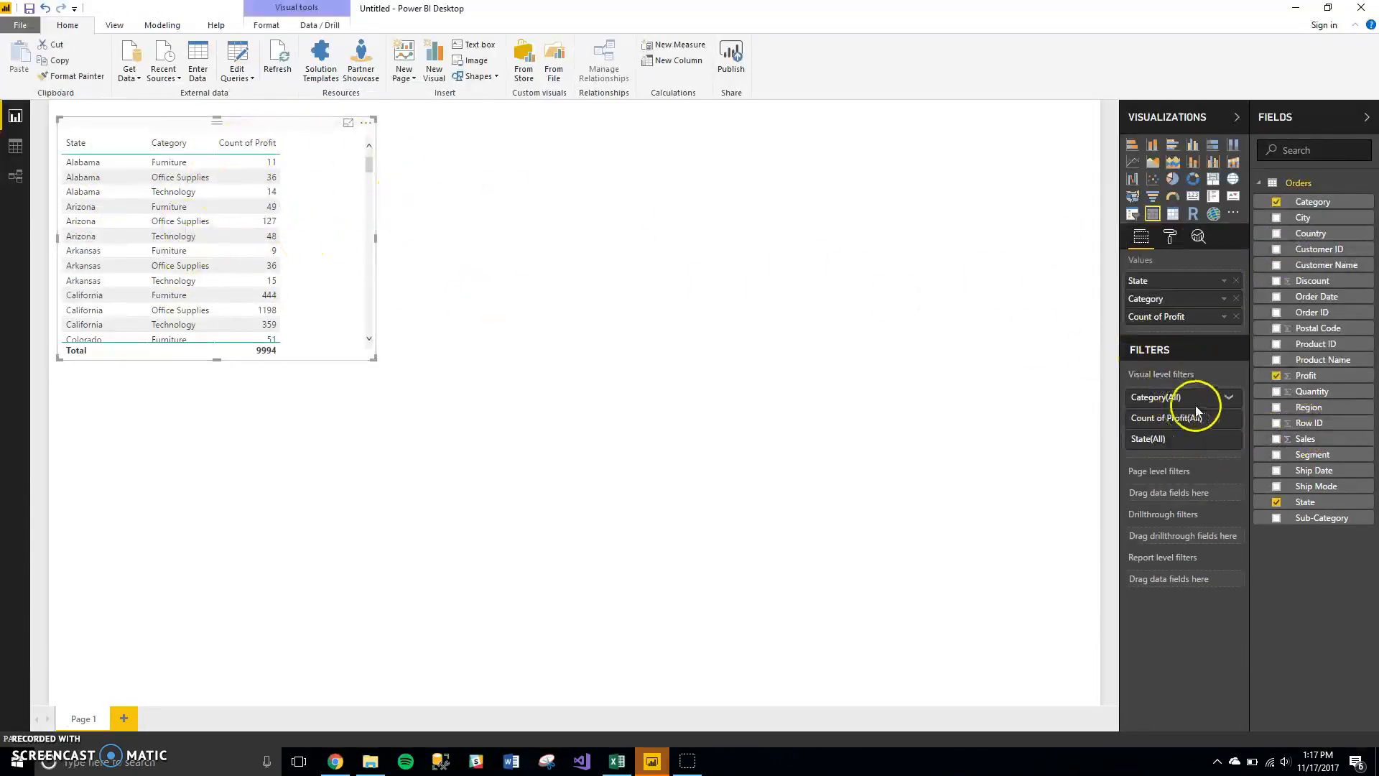
left_click(1227, 440)
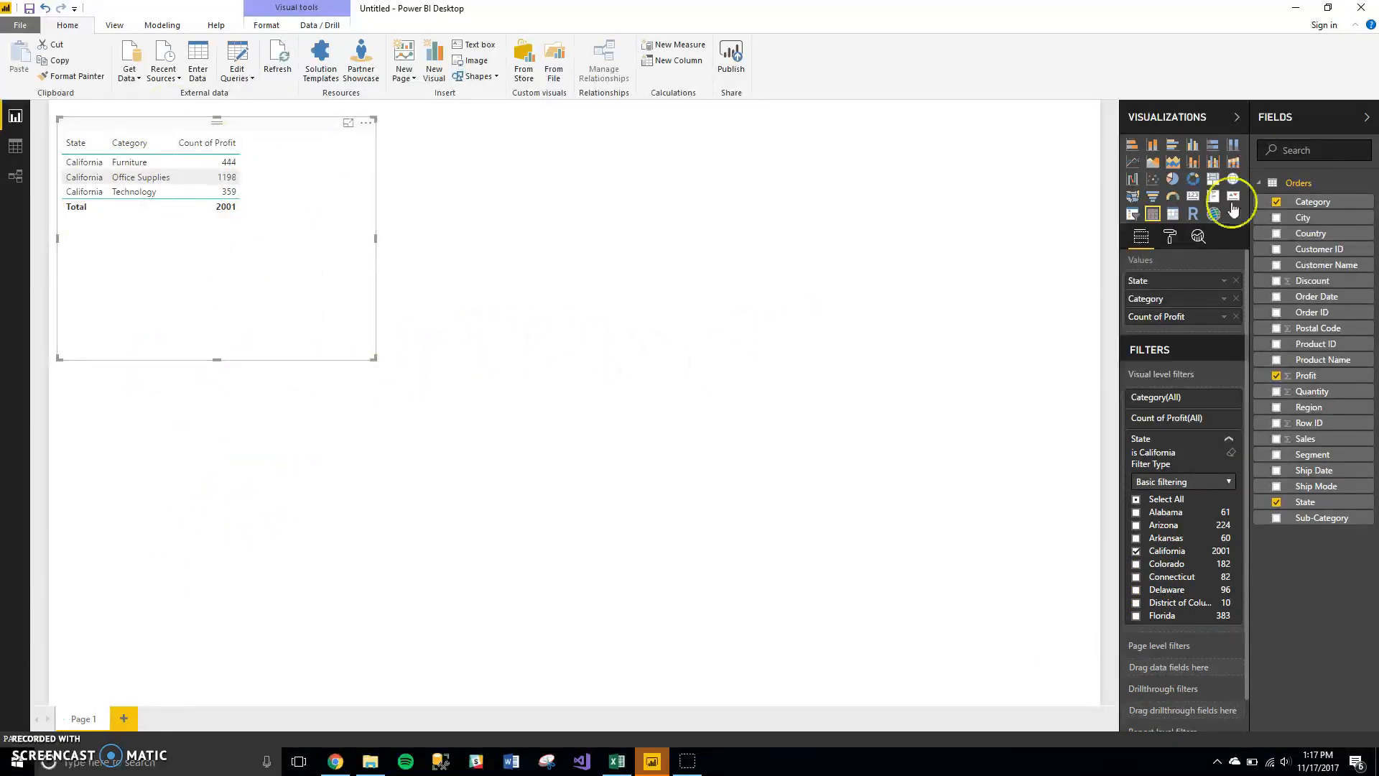
Step: Try the California table as a matrix visual and switch it back to a table
left_click(1172, 214)
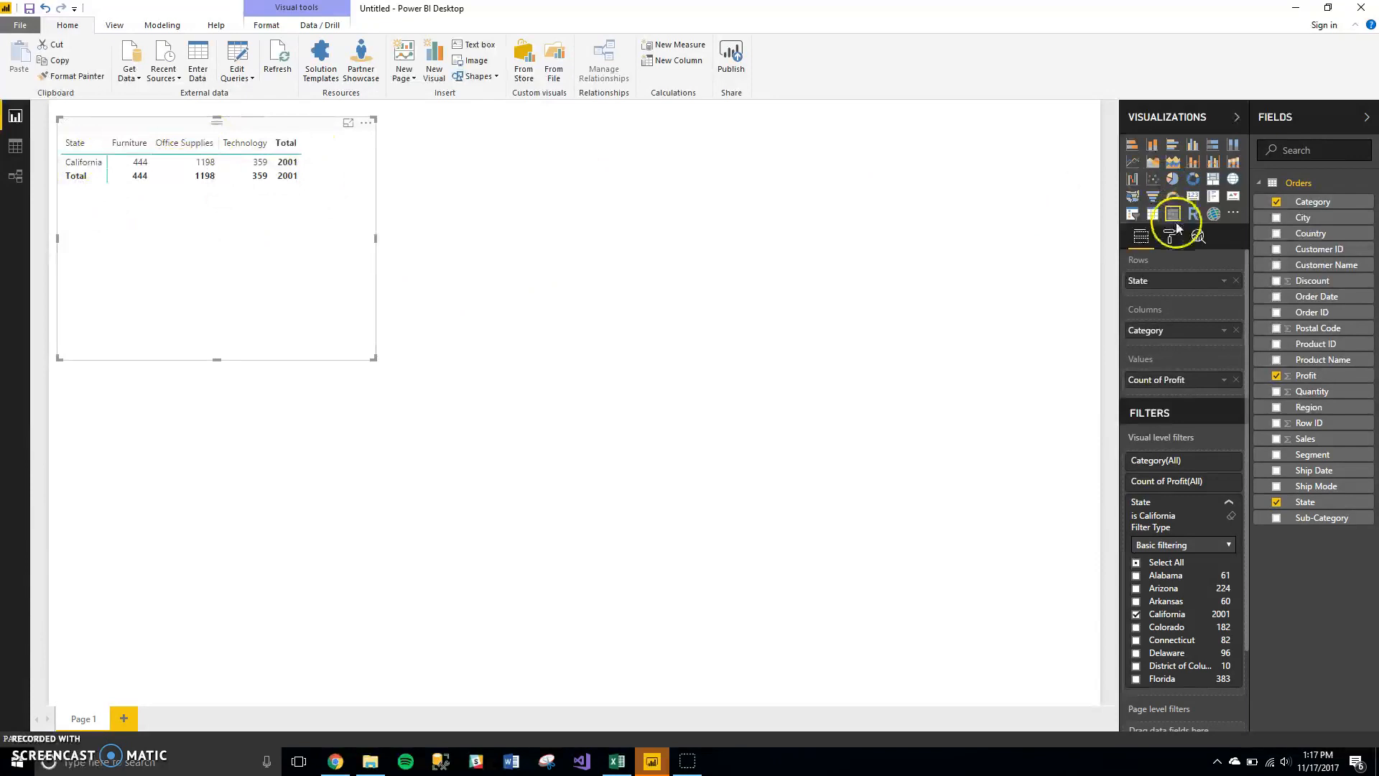
left_click(1151, 215)
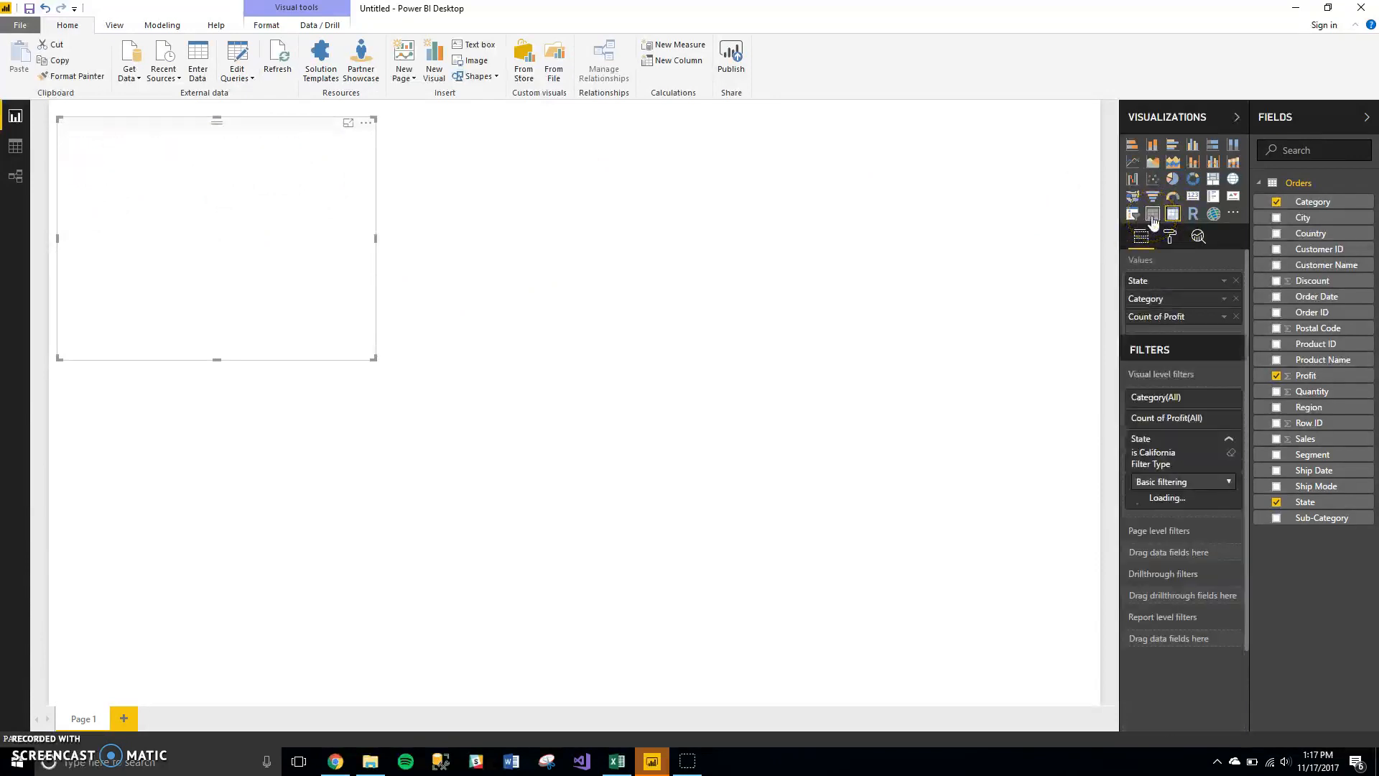
Step: Add a separate matrix visual with State as rows, Category as columns and Profit as values
left_click(720, 291)
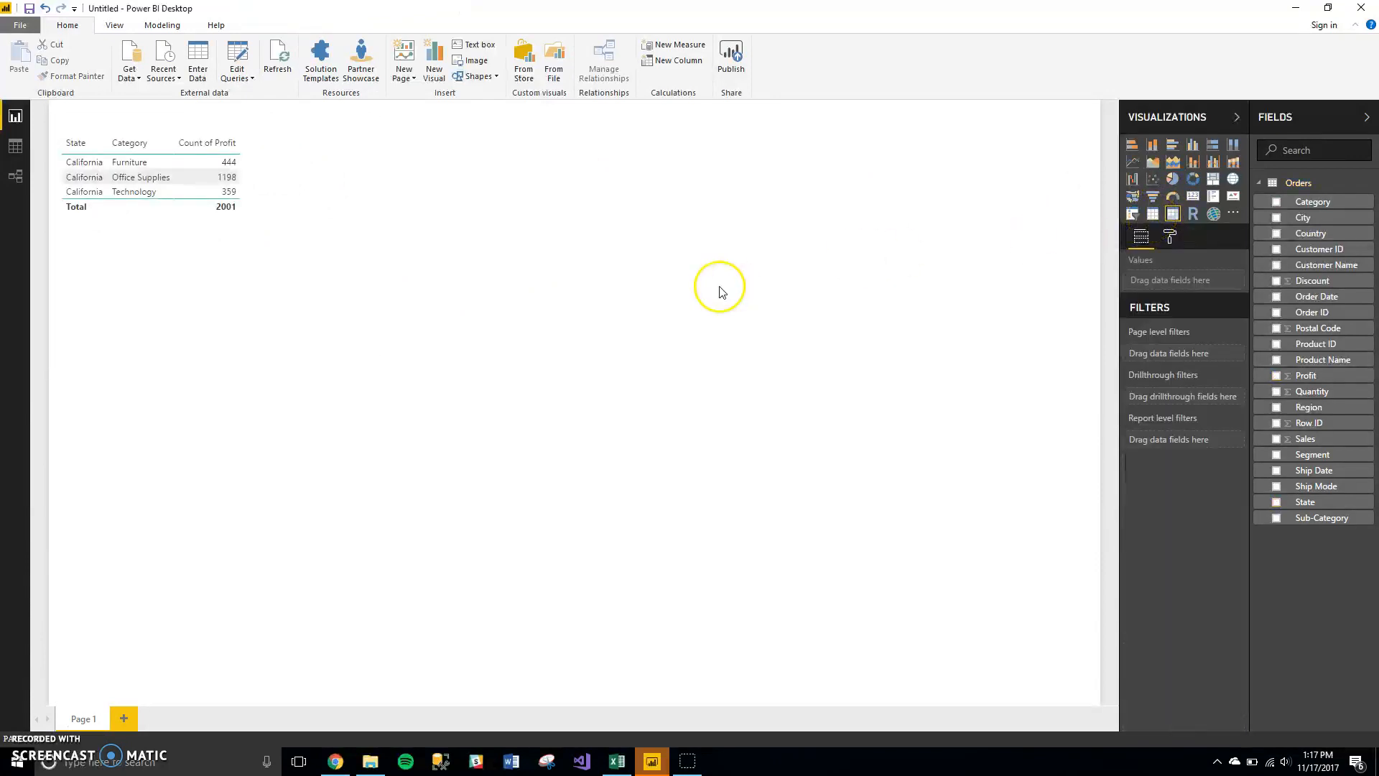
left_click(1173, 214)
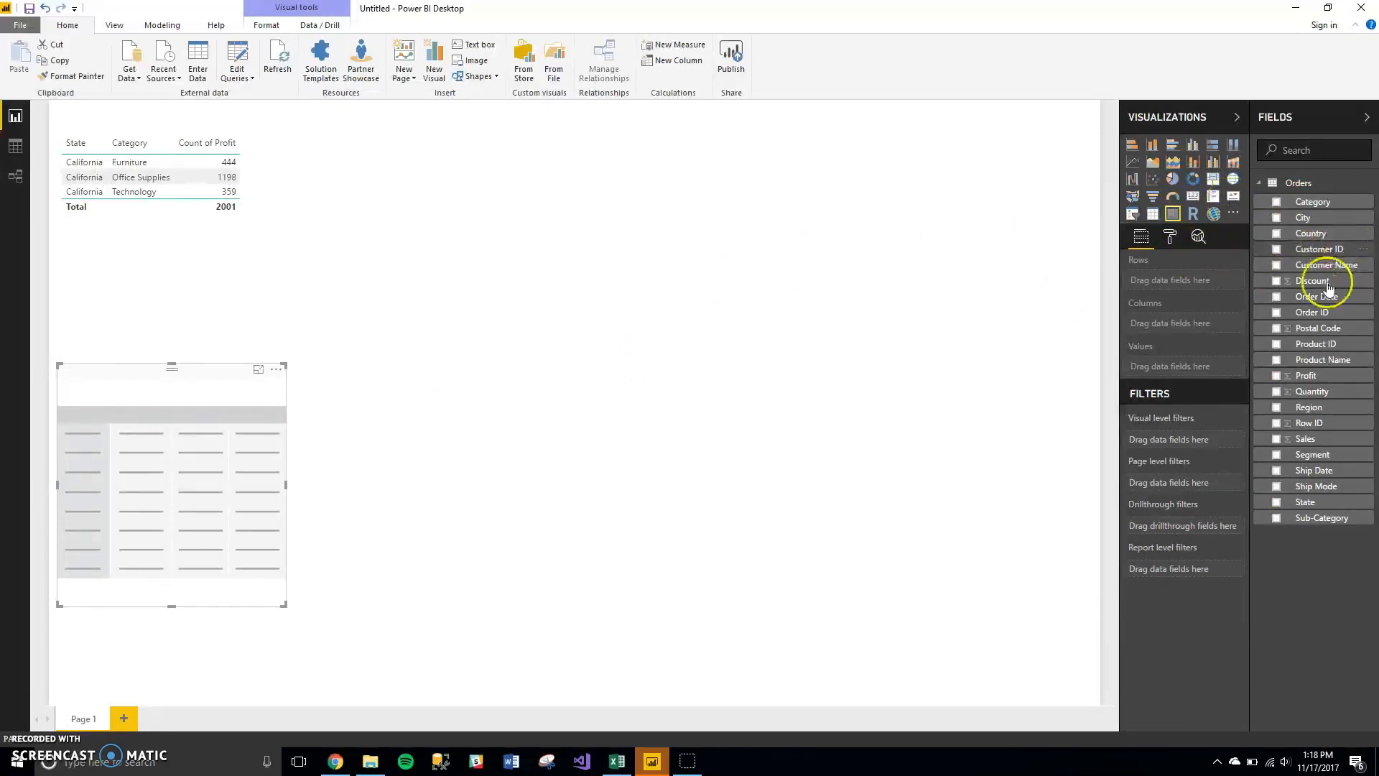
left_click_drag(1324, 375, 1236, 378)
left_click_drag(1320, 502, 1200, 273)
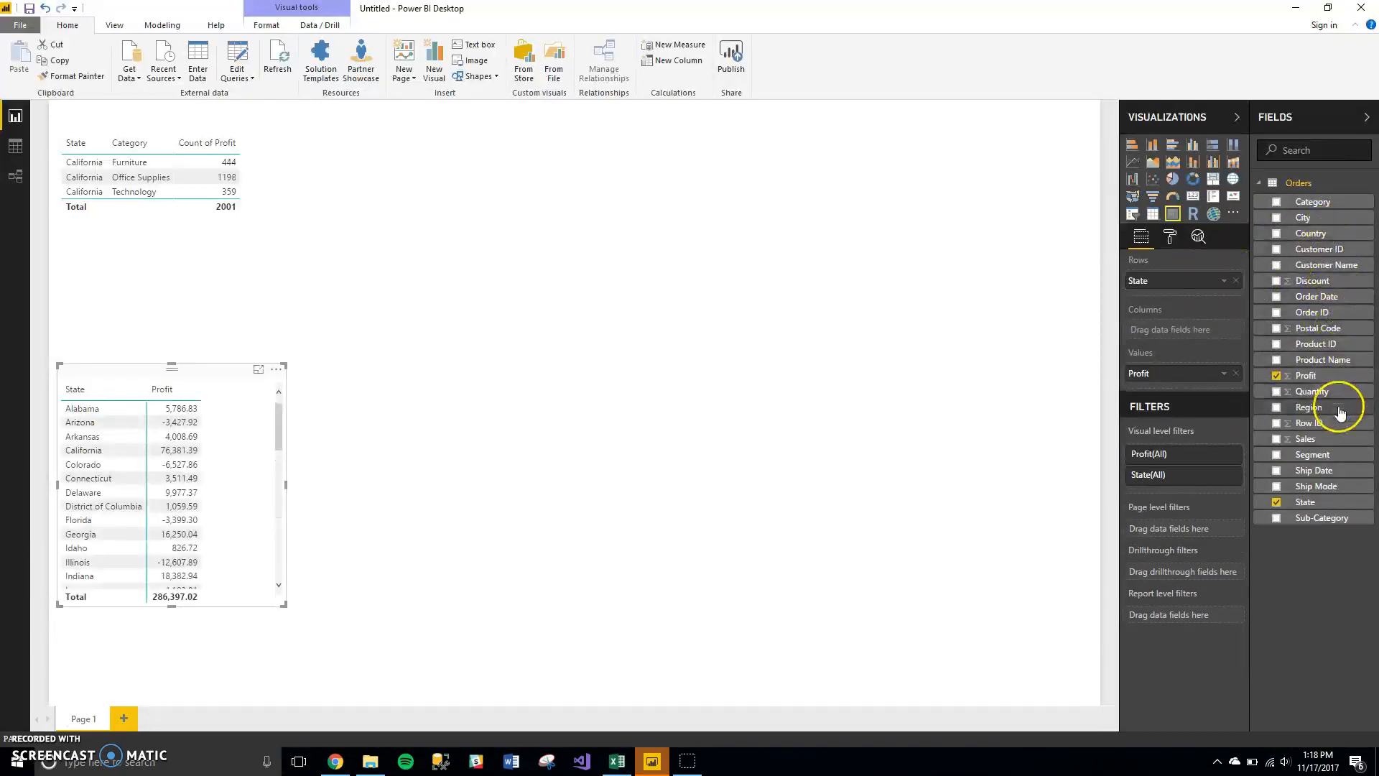
left_click_drag(1314, 203, 1193, 325)
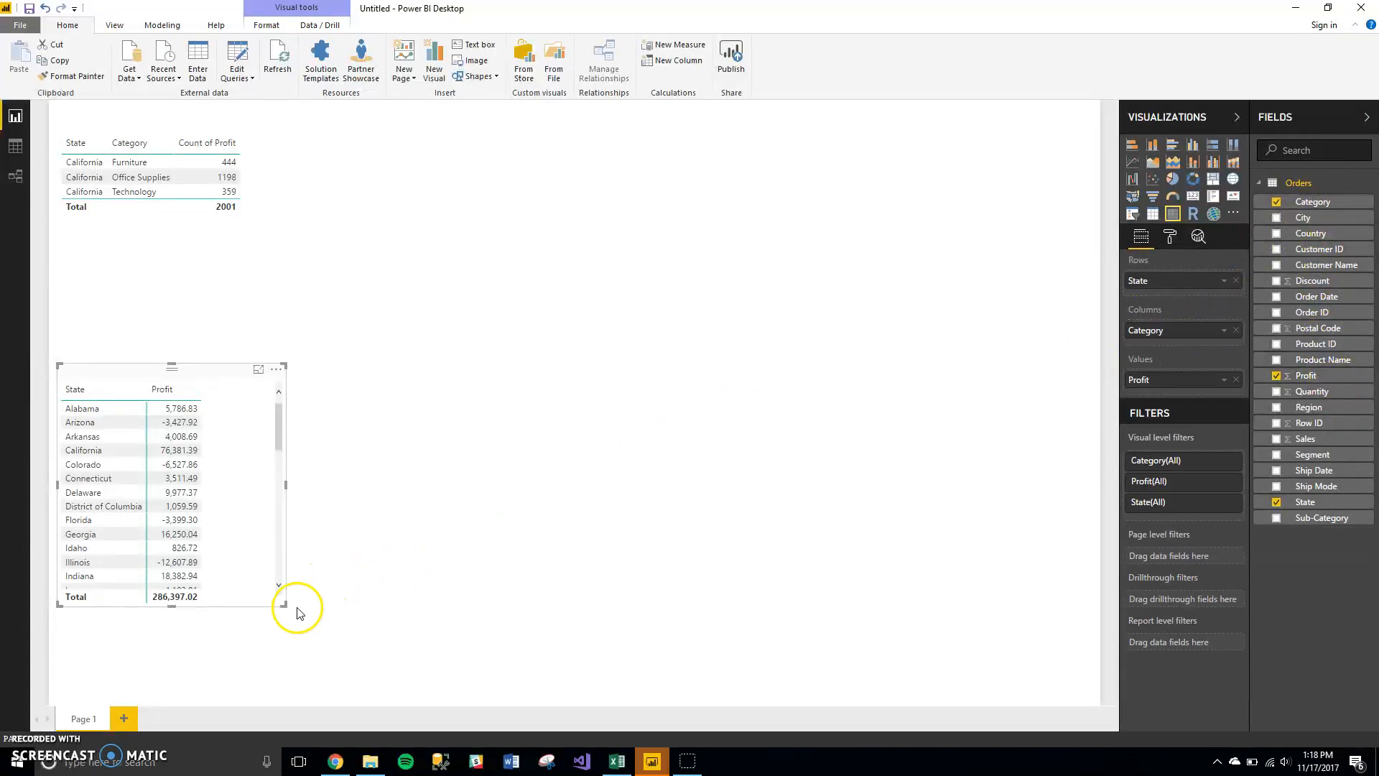
Step: Move the matrix up beneath the table, enlarge it to fit all category columns, and summarize its Profit values by Count
left_click_drag(194, 365, 194, 246)
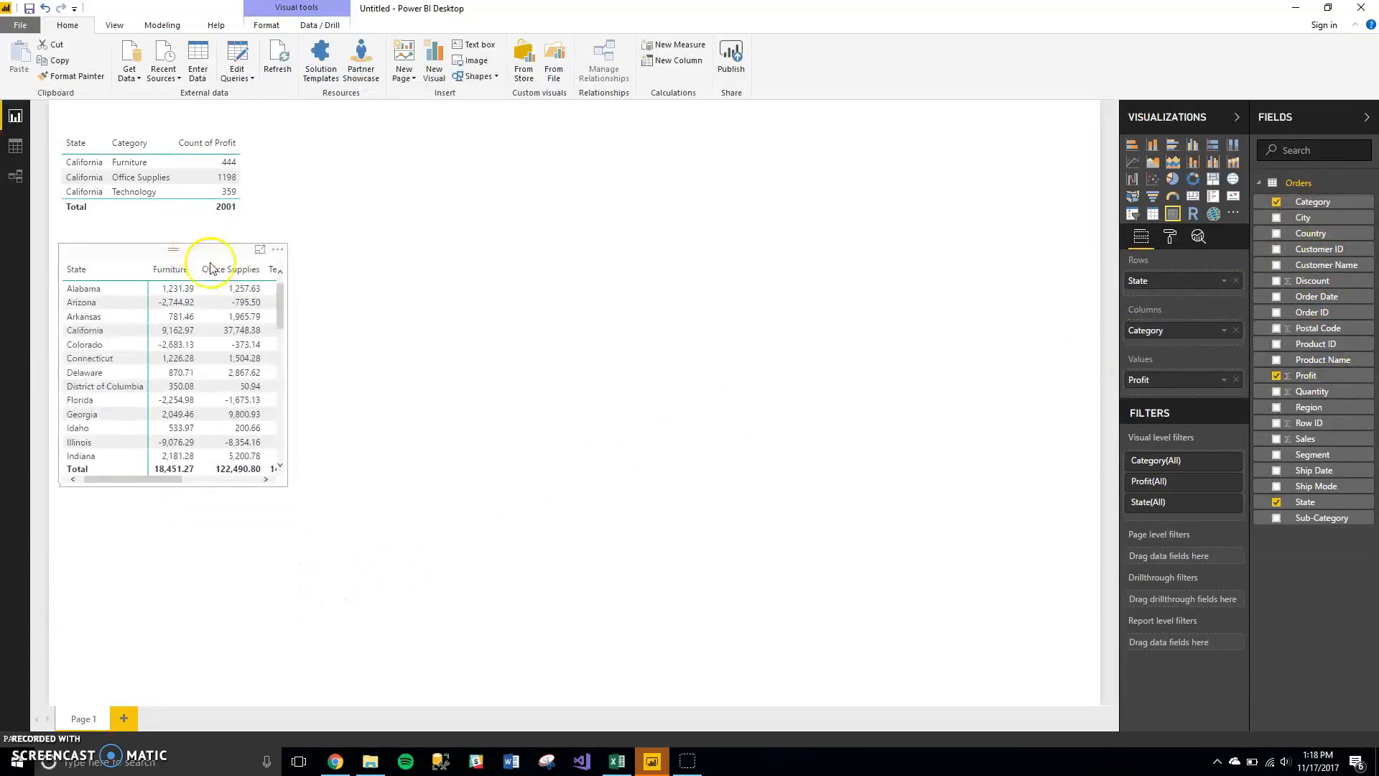
left_click_drag(287, 490, 385, 688)
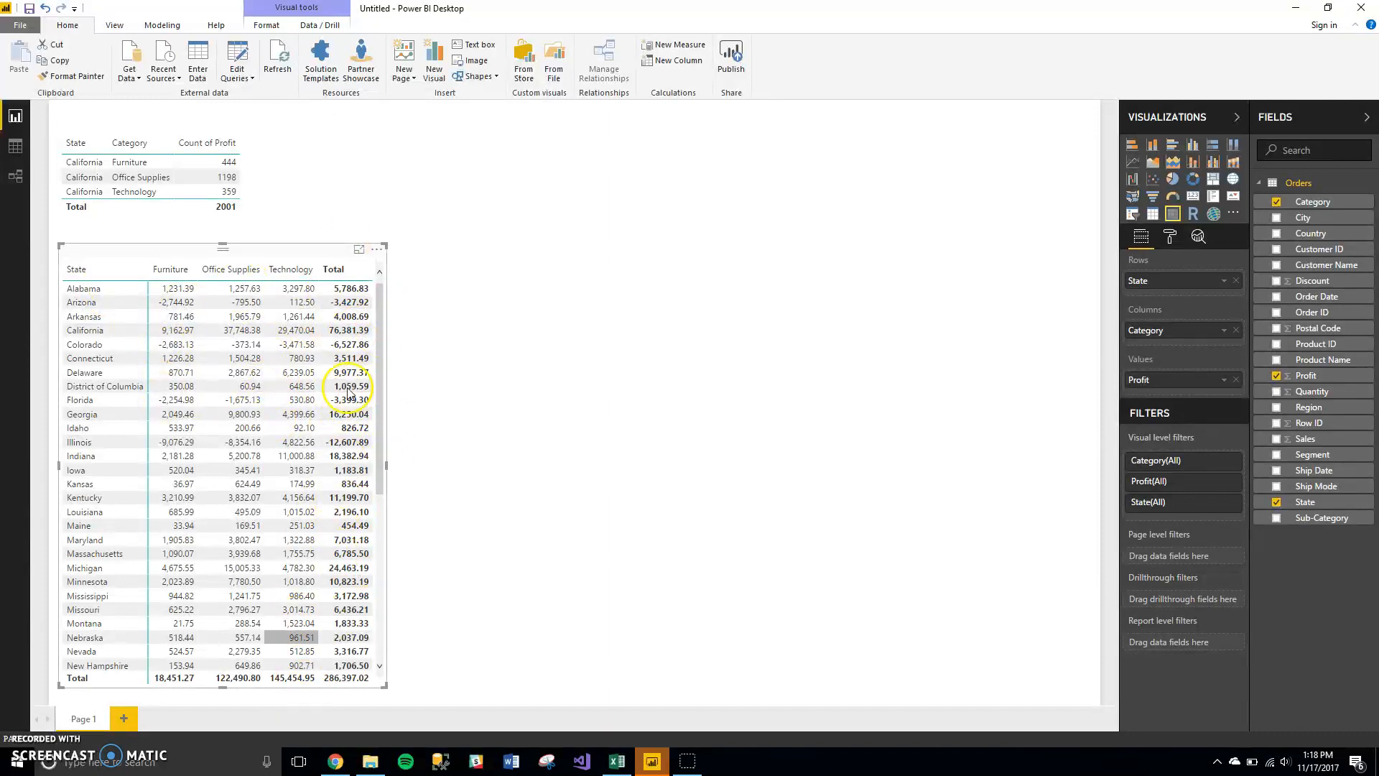
left_click(1221, 390)
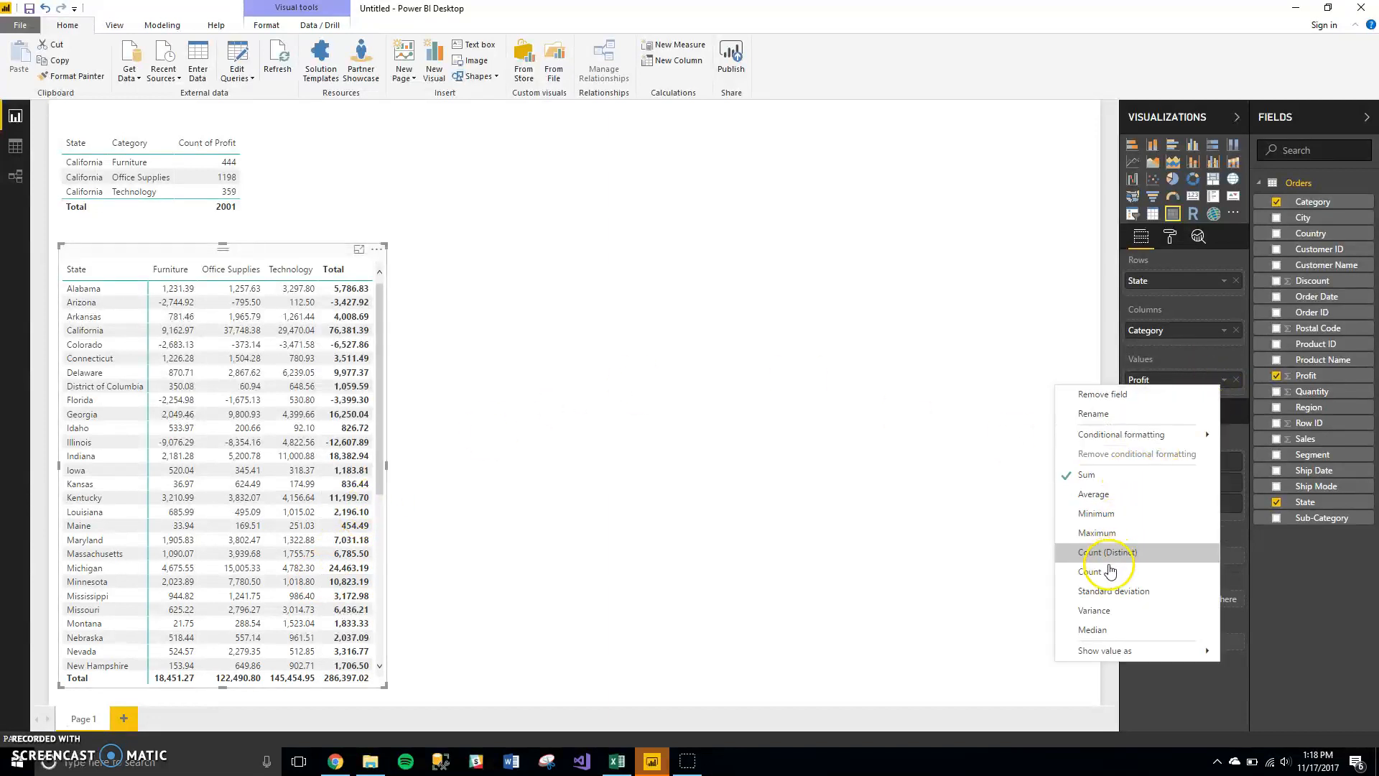
key("Escape")
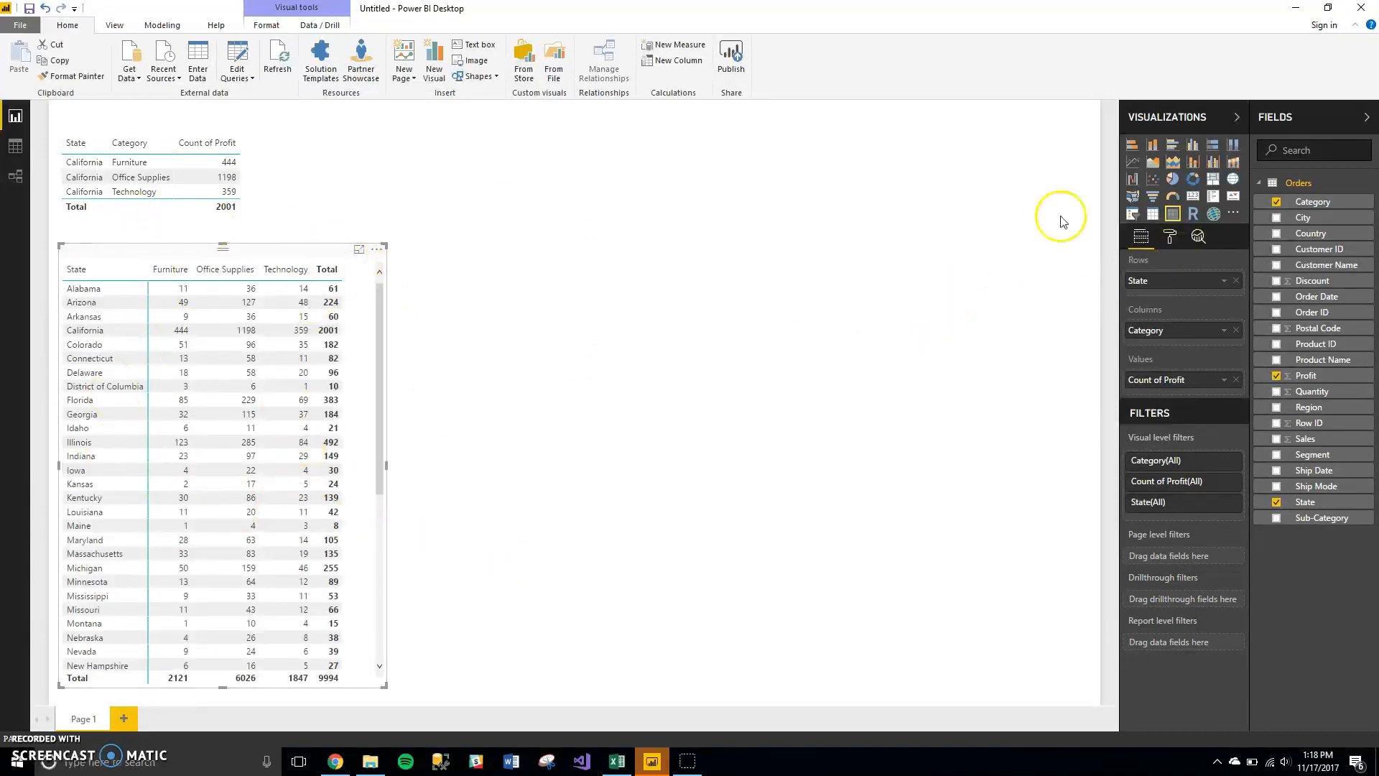
Step: Add a clustered column chart of Profit with State as axis and Category as legend, and widen it across the page
left_click(985, 265)
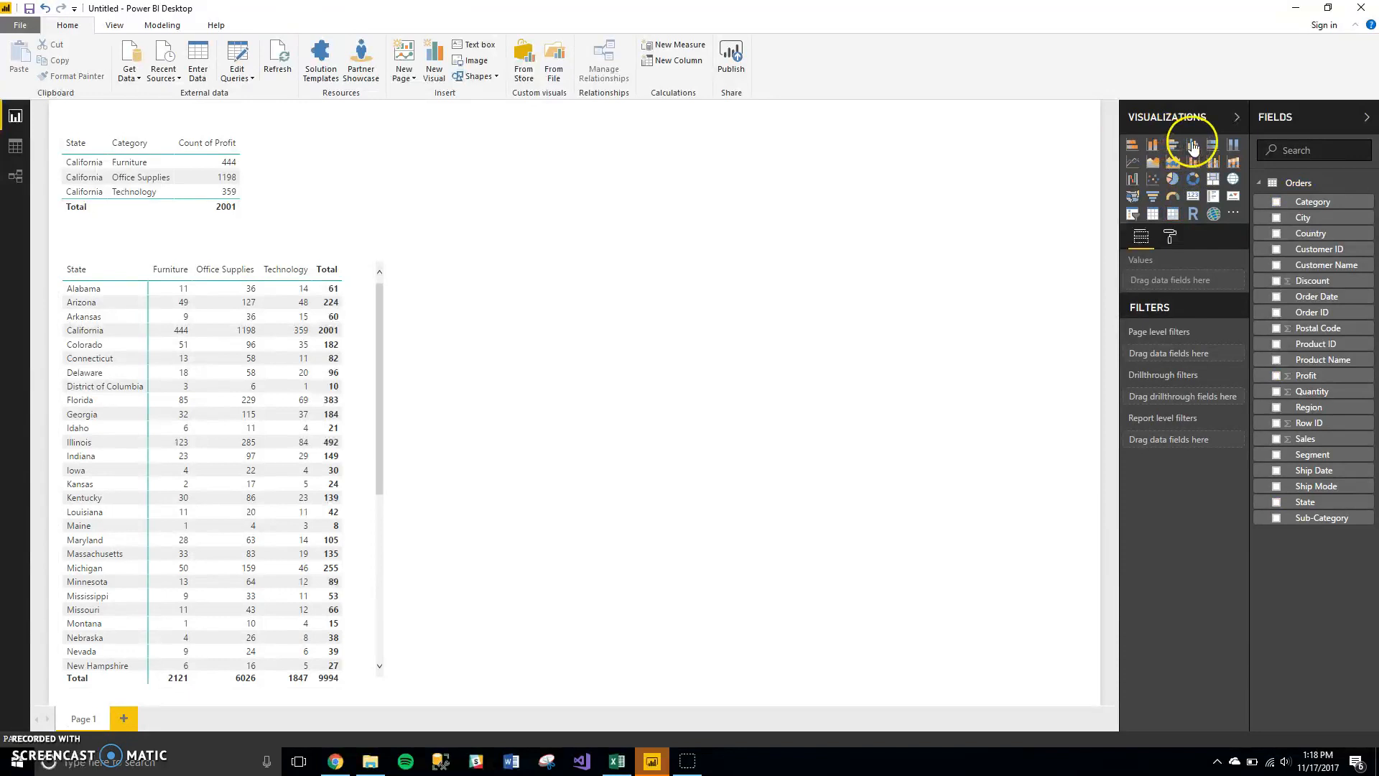
left_click(1192, 146)
left_click_drag(1311, 378, 1186, 369)
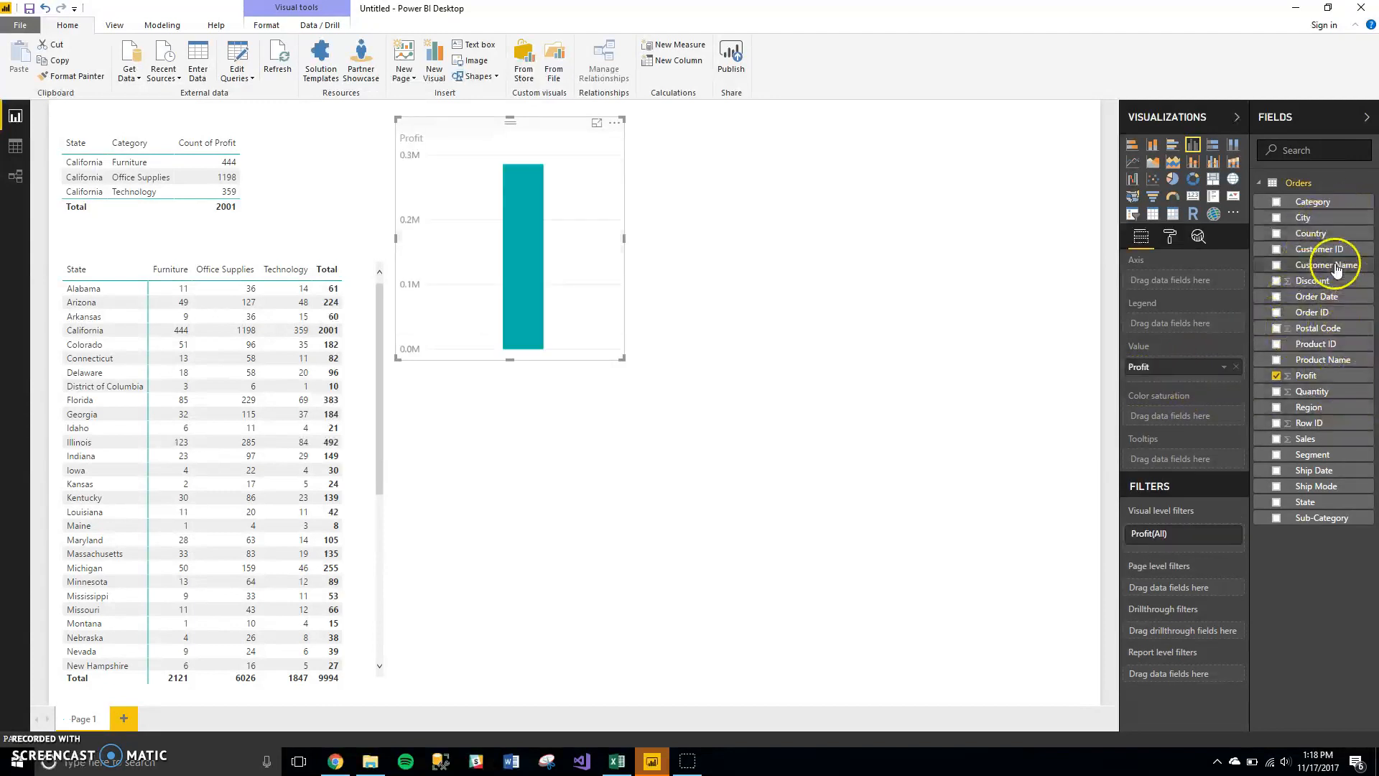
left_click_drag(1318, 501, 1186, 280)
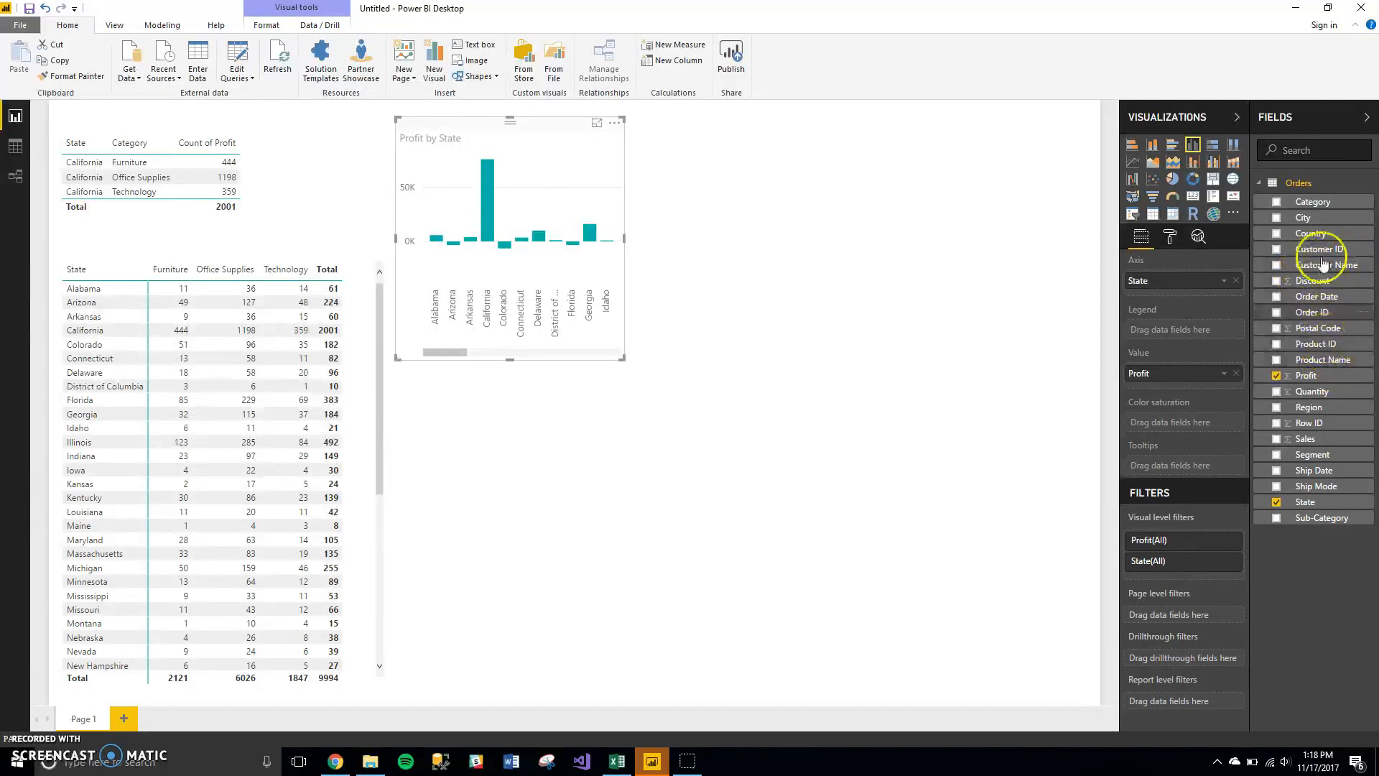
left_click_drag(1318, 203, 1198, 336)
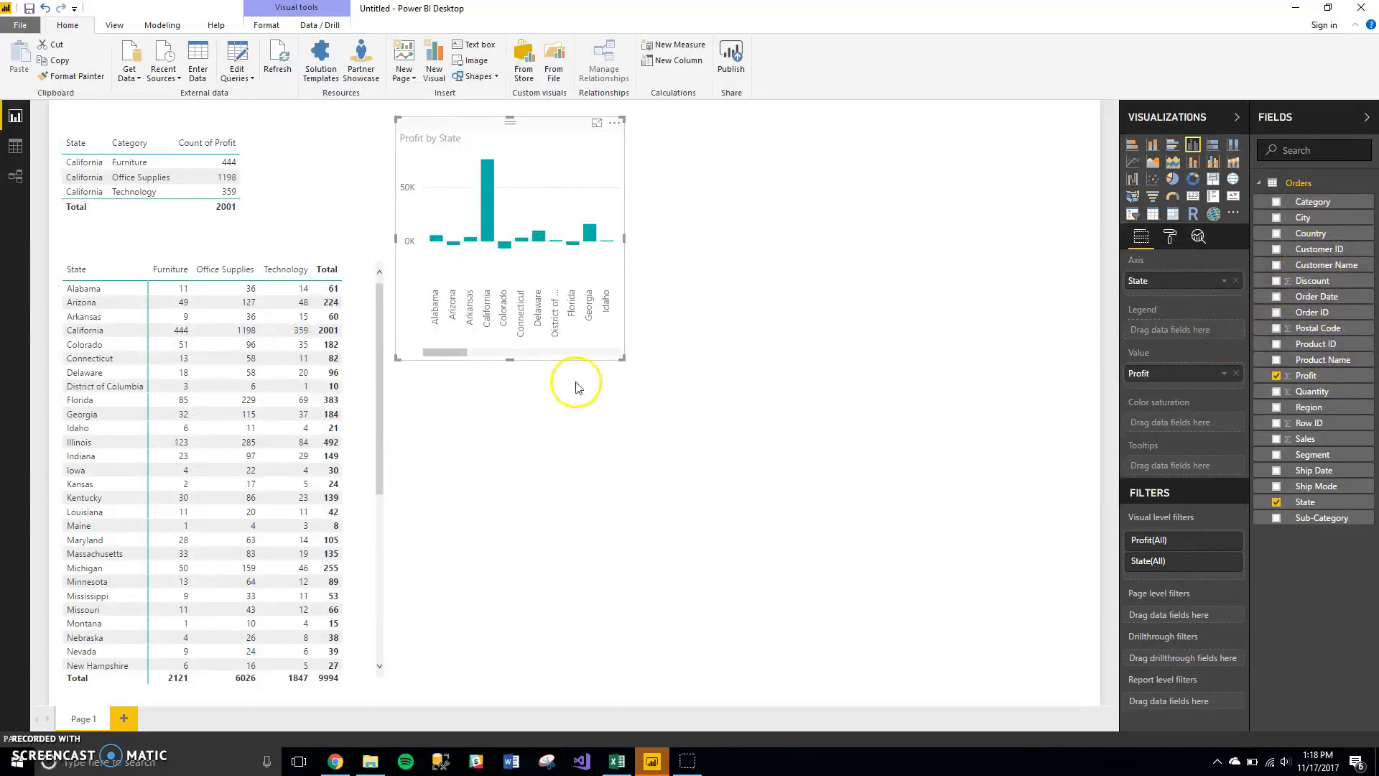
left_click_drag(623, 240, 924, 239)
left_click(818, 483)
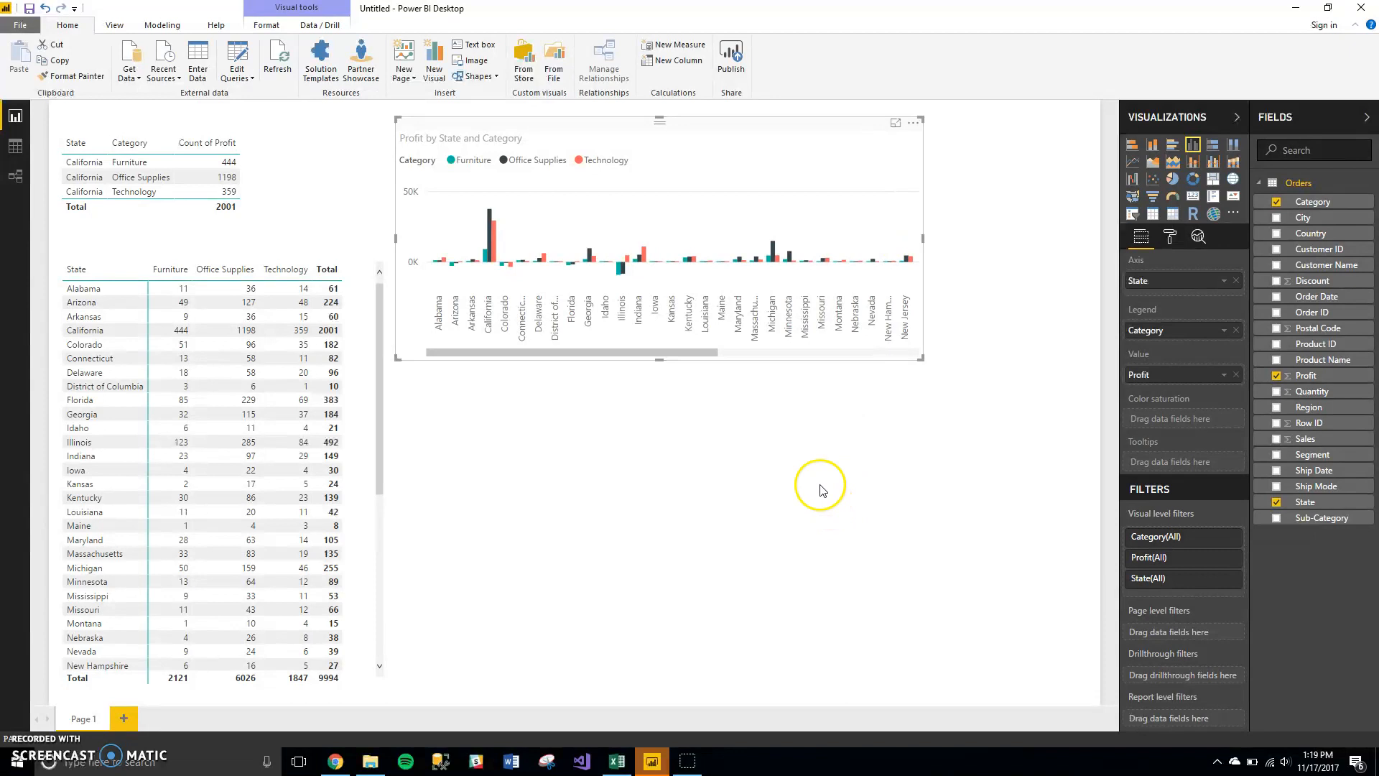
Step: Add a map visual with City as the location and Profit as the bubble size
left_click(1232, 179)
left_click_drag(1301, 231, 1207, 287)
left_click_drag(1305, 375, 1182, 523)
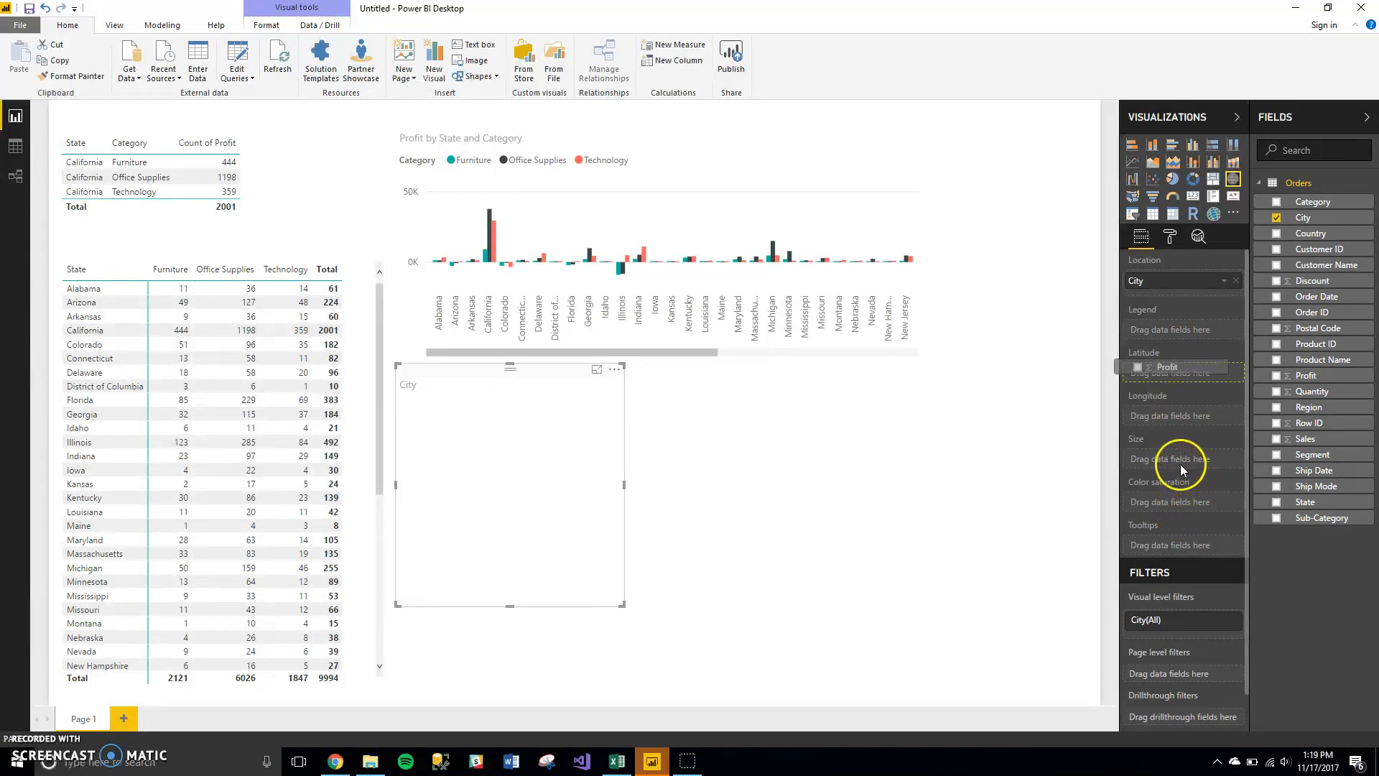
left_click_drag(1184, 467, 1185, 467)
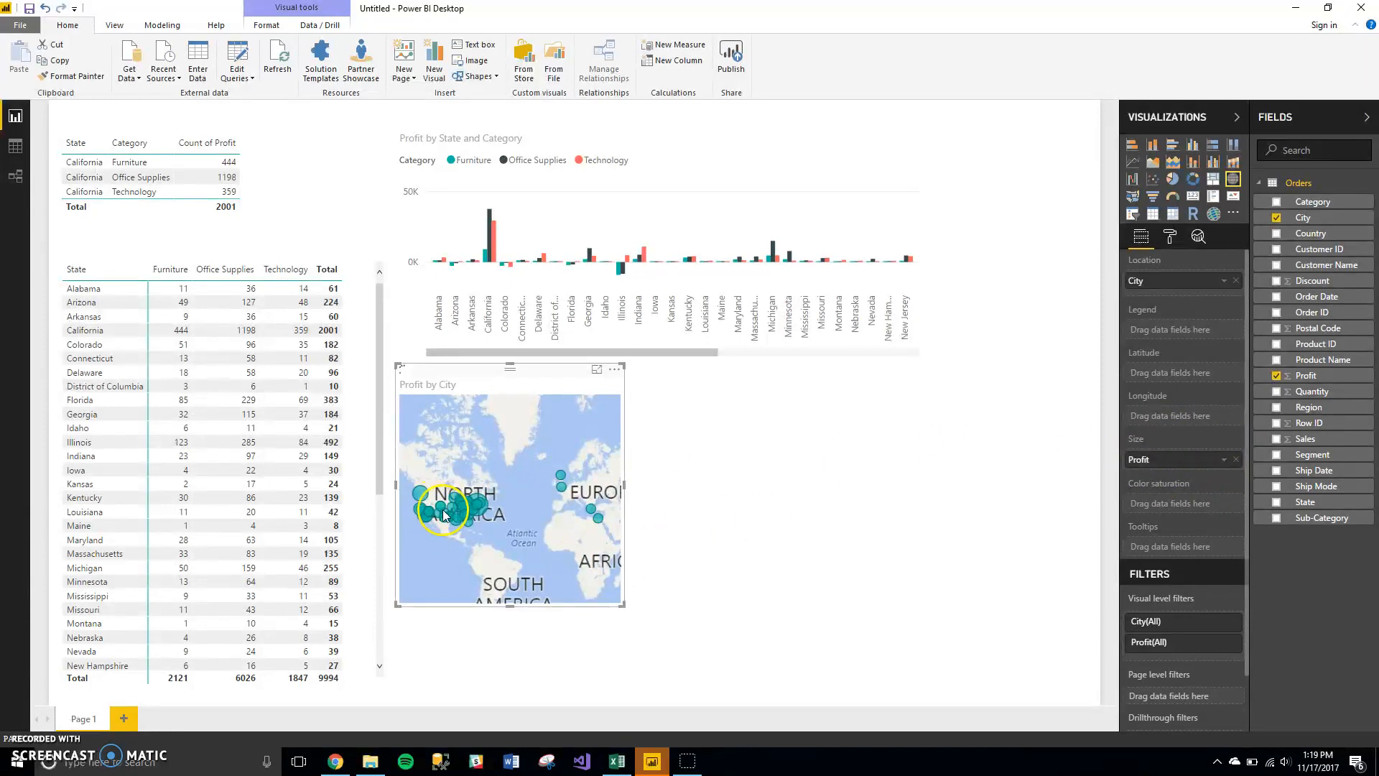
Step: Move the city map to the page's lower right corner and shift the clustered column chart right, above the map
scroll(619, 600, "up", 3)
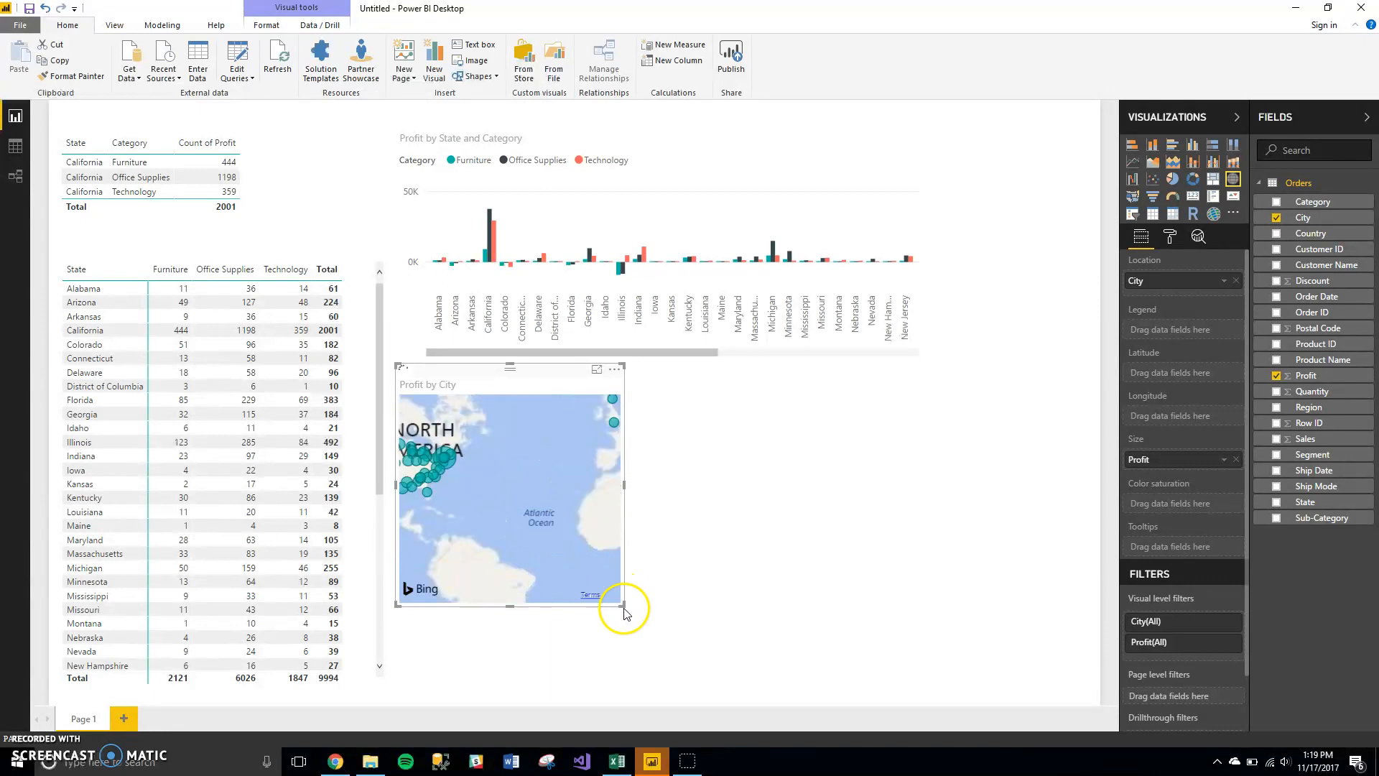
left_click_drag(533, 373, 953, 446)
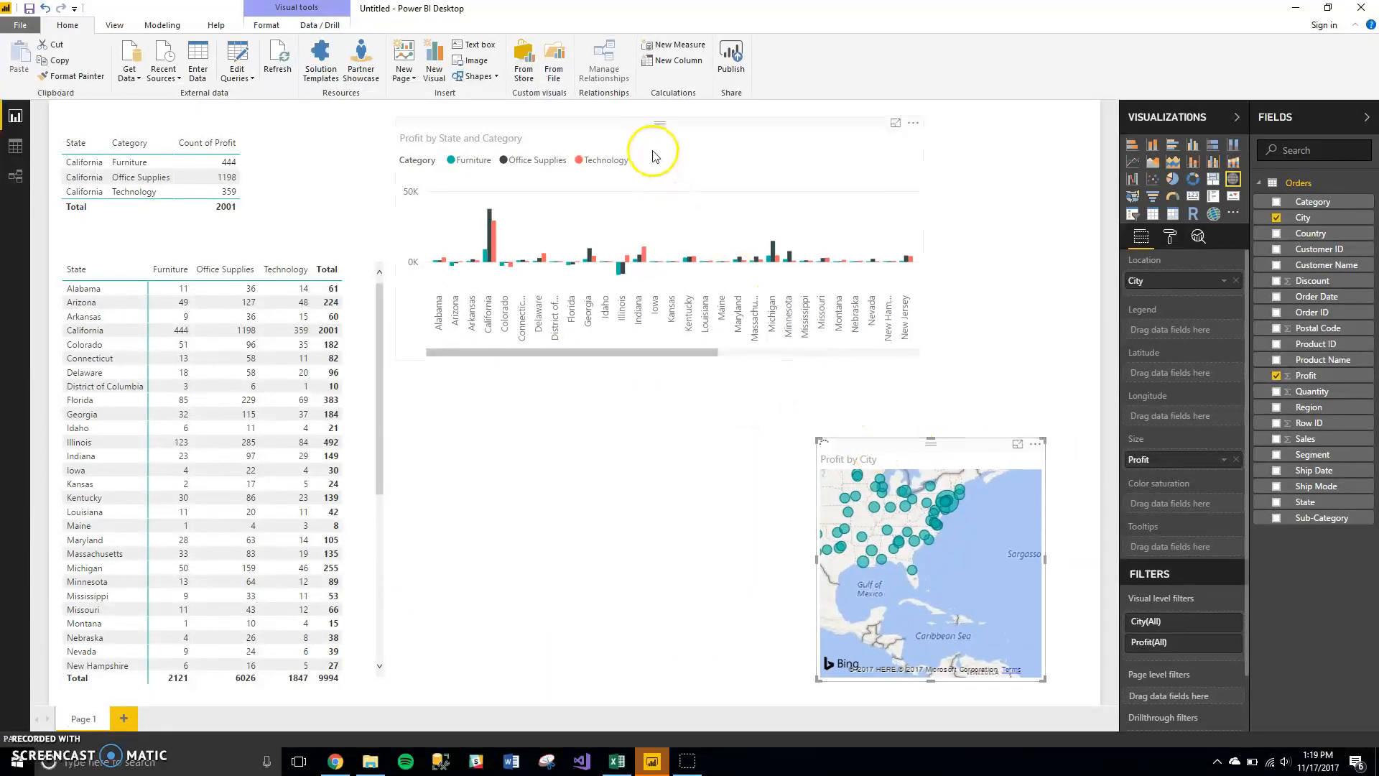
left_click_drag(687, 147, 726, 156)
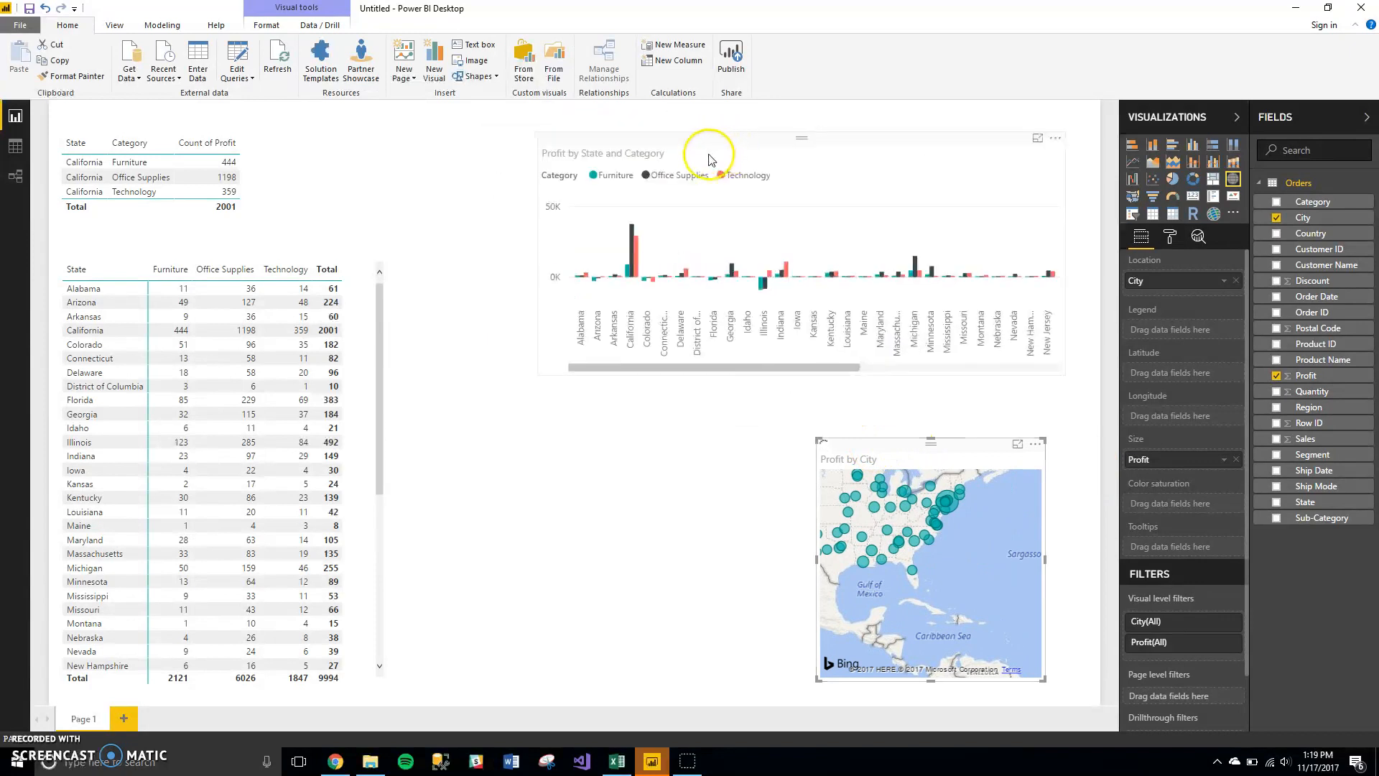
Step: Set the column chart's X-axis text size to 20 and make the chart taller, down to just above the map
left_click(709, 159)
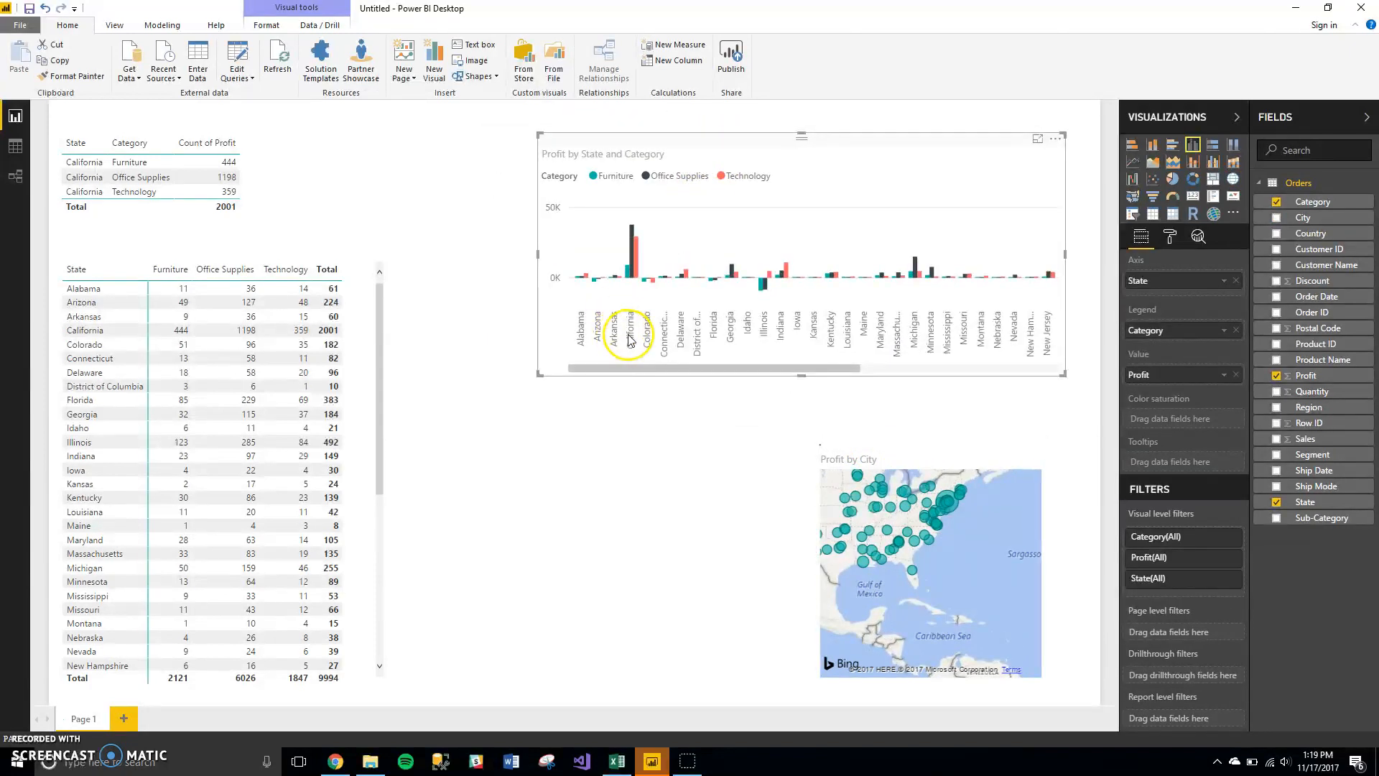
left_click(1170, 239)
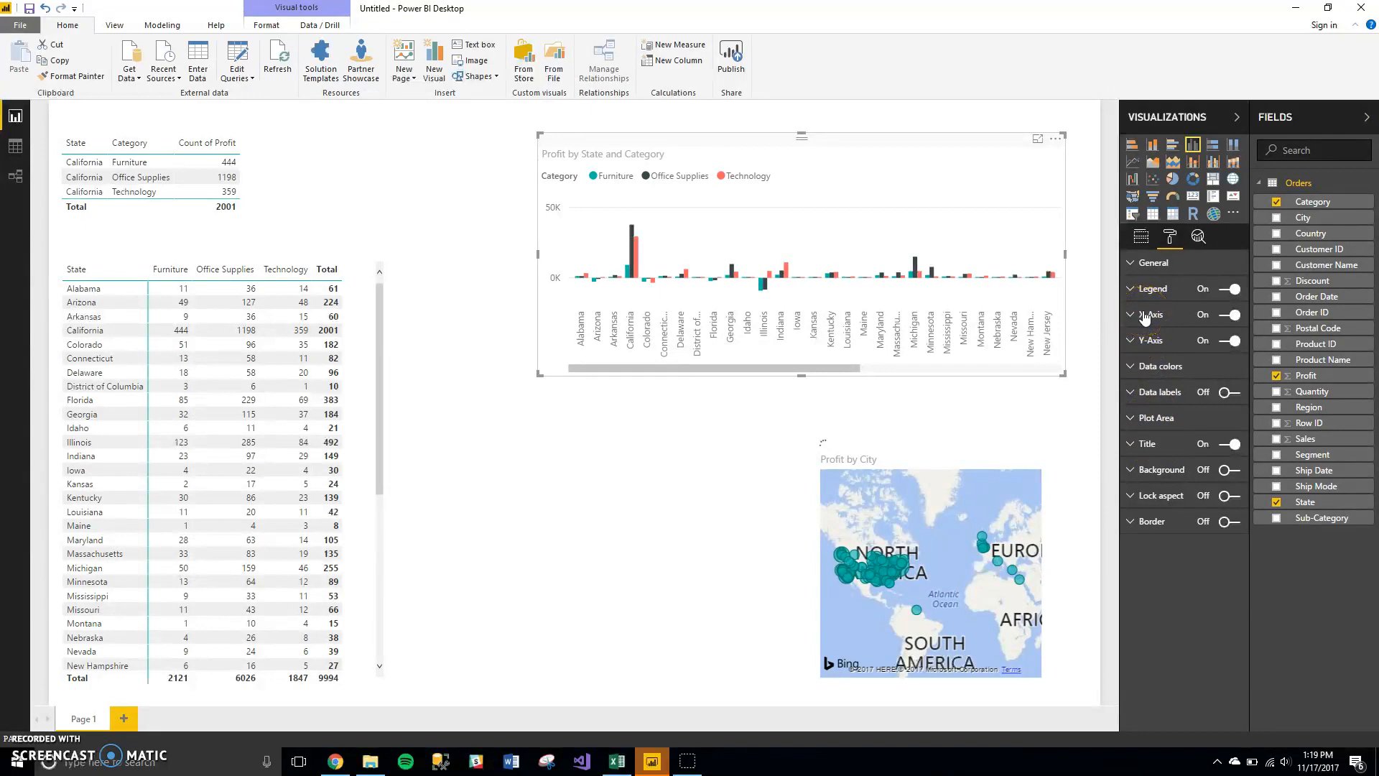
left_click(1147, 315)
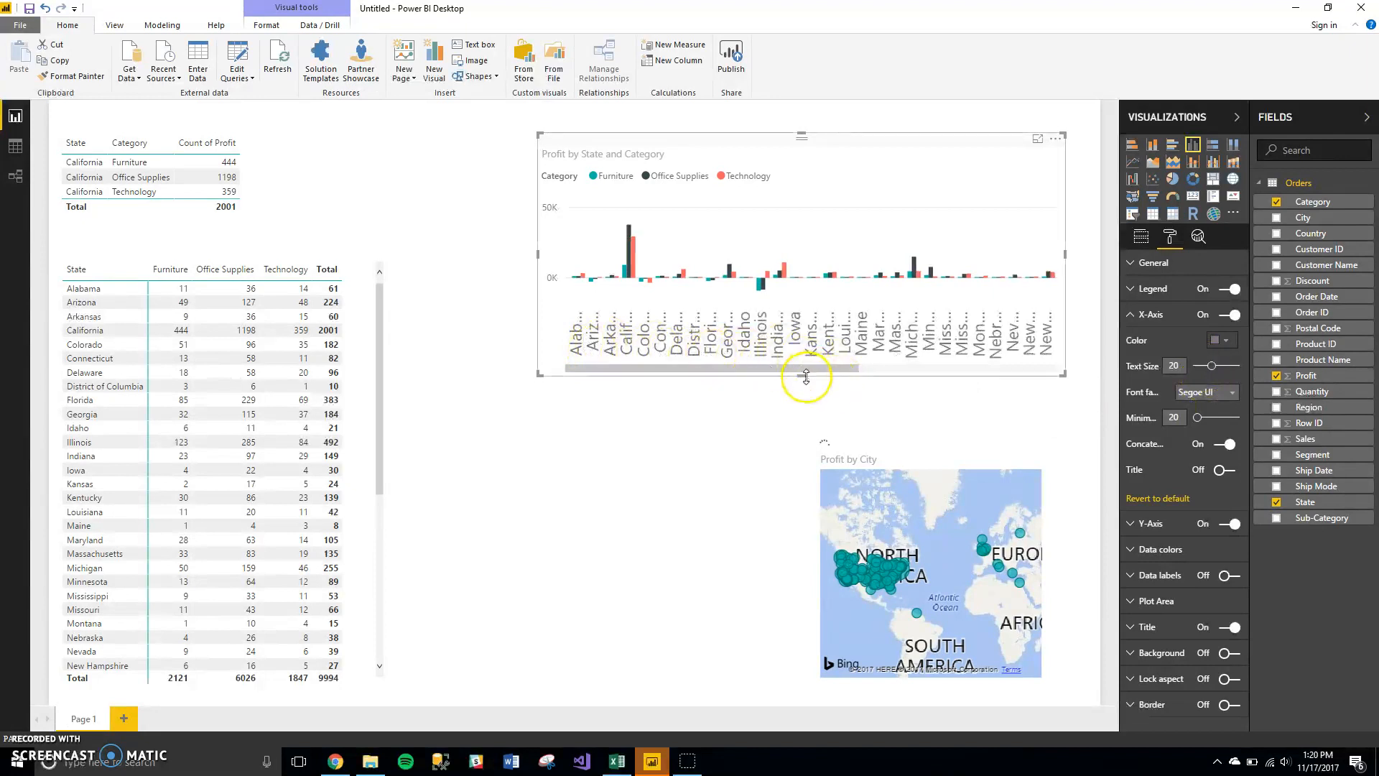
left_click_drag(800, 438, 802, 447)
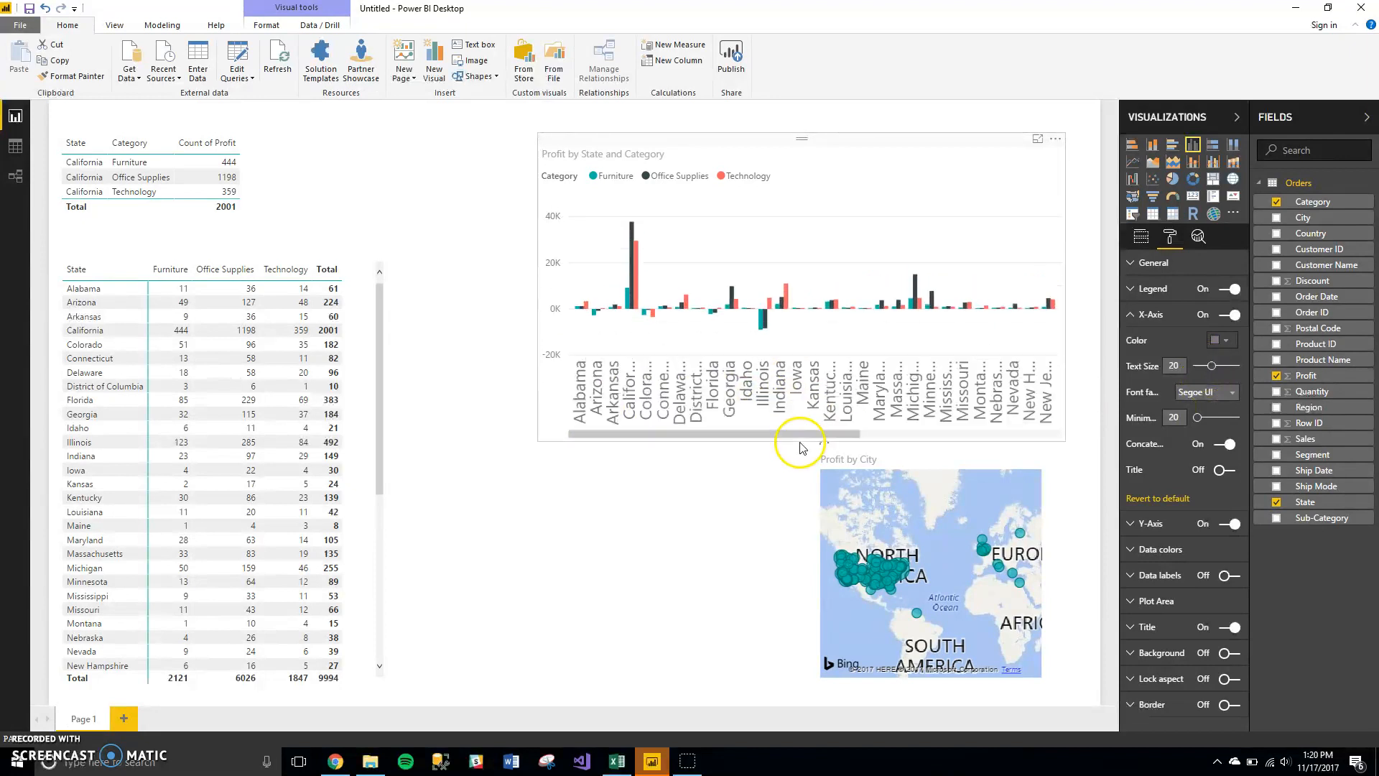
left_click(802, 137)
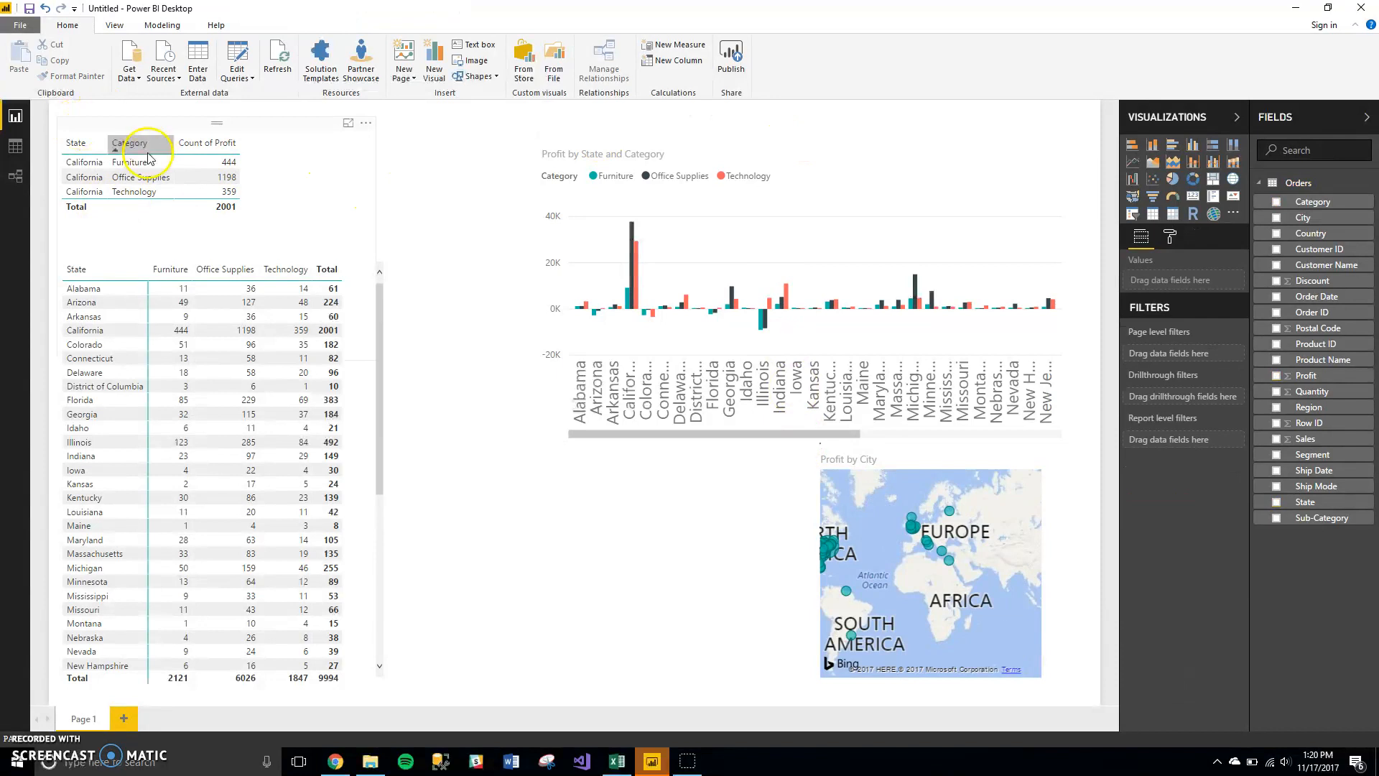